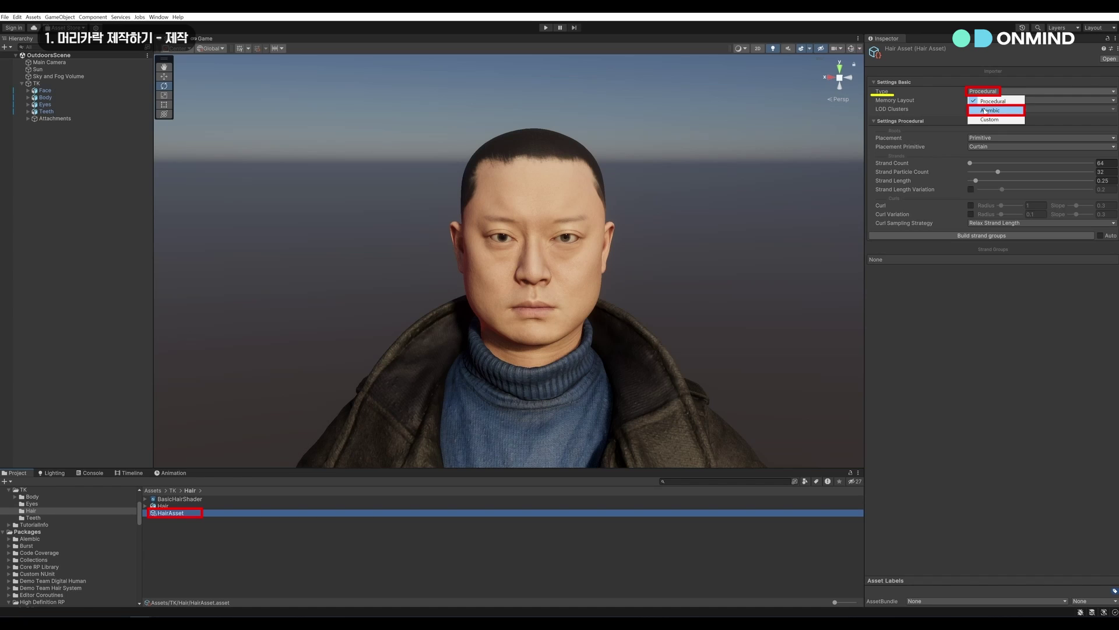
Build HairAsset's strand groups as Alembic type from the Hair asset, with Resample Particle Count 20 and Resample Quality 3.
left_click(990, 111)
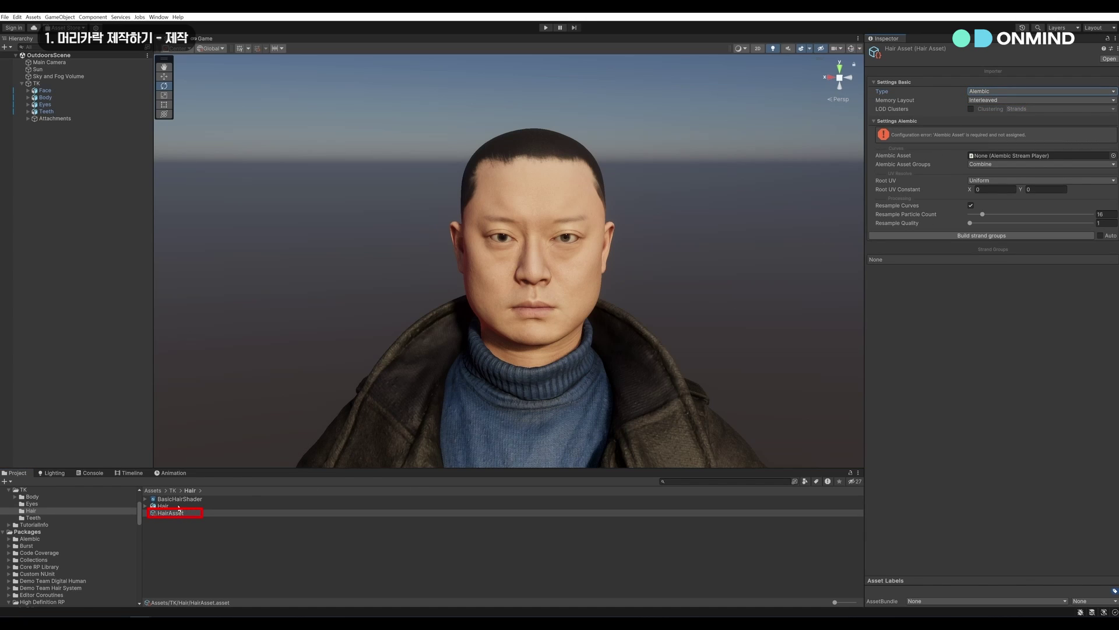
left_click_drag(177, 506, 997, 157)
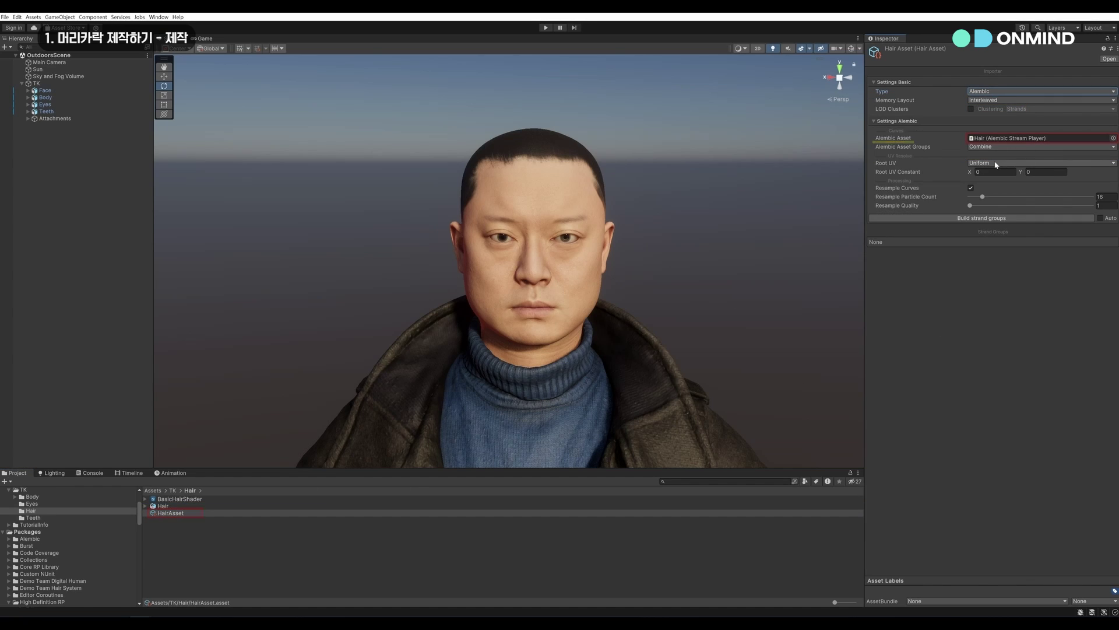
left_click(1104, 196)
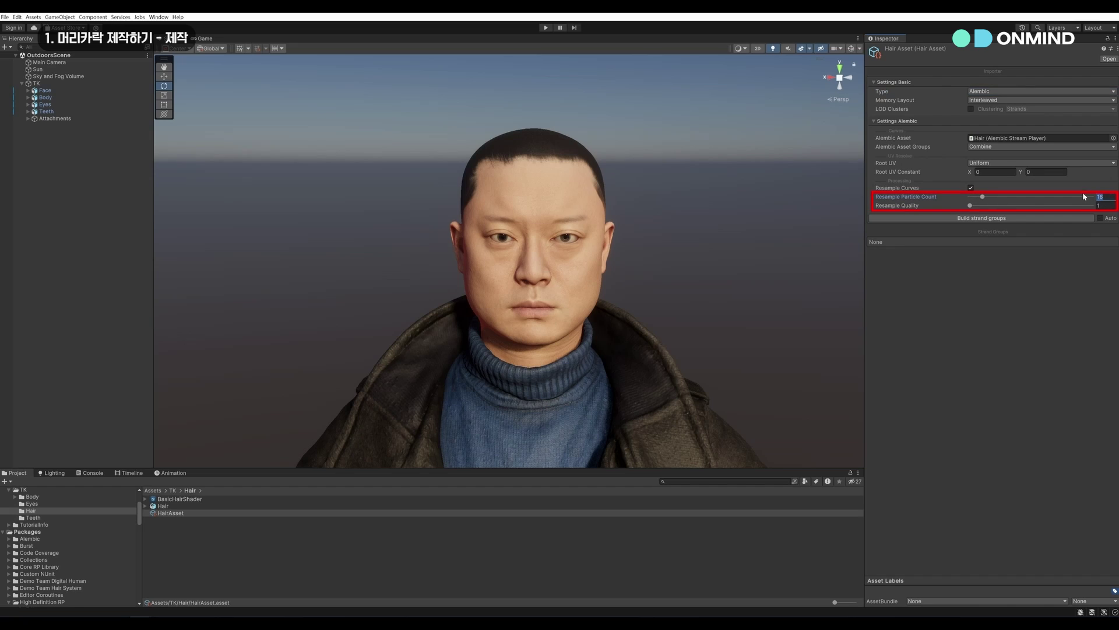
type("20")
key("Tab")
type("3")
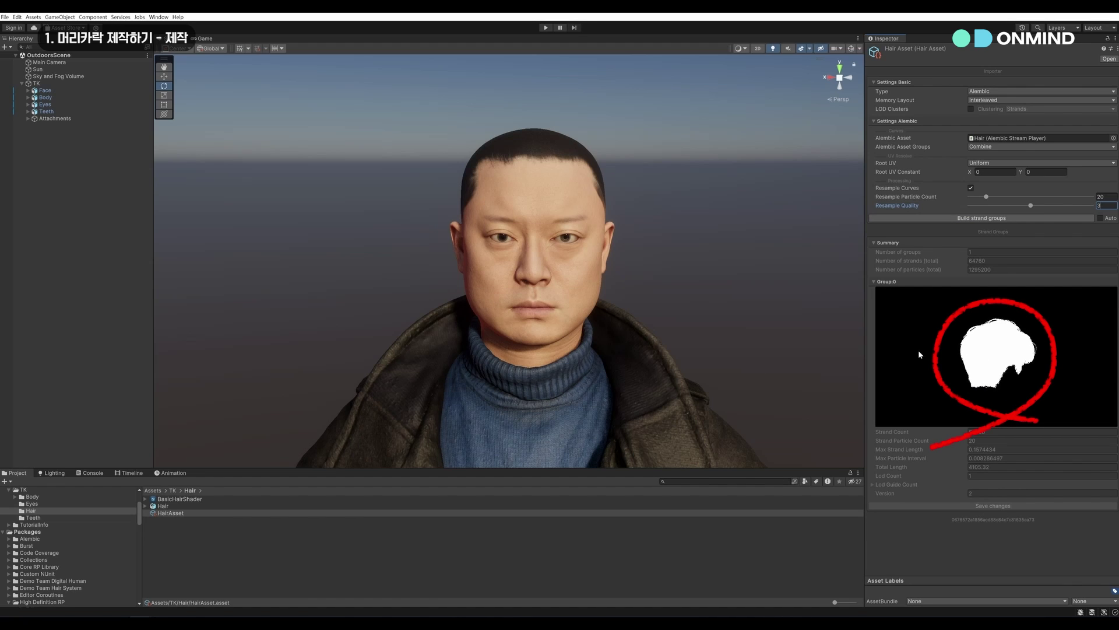
Create an empty object in the scene and name it HairInstance.
right_click(64, 170)
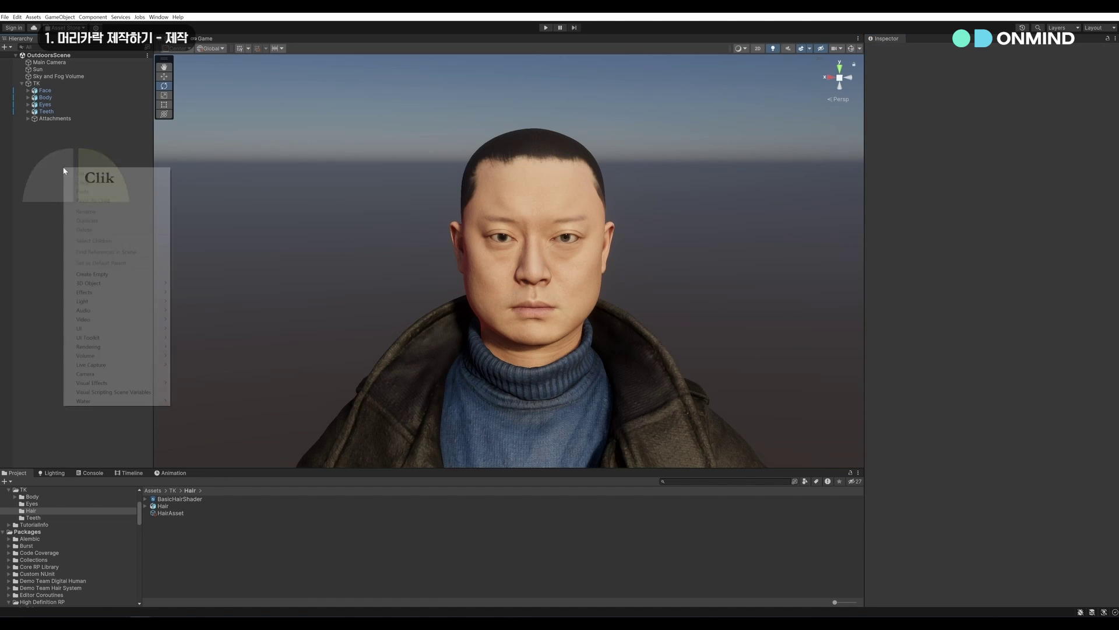
left_click(168, 273)
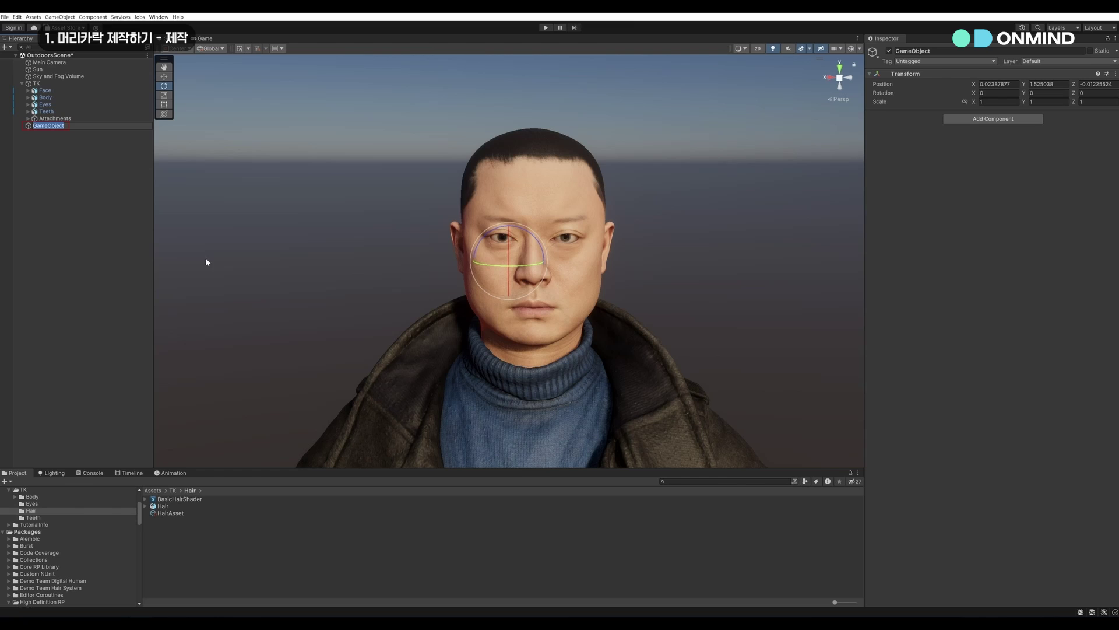
type("HairInstance")
key("Return")
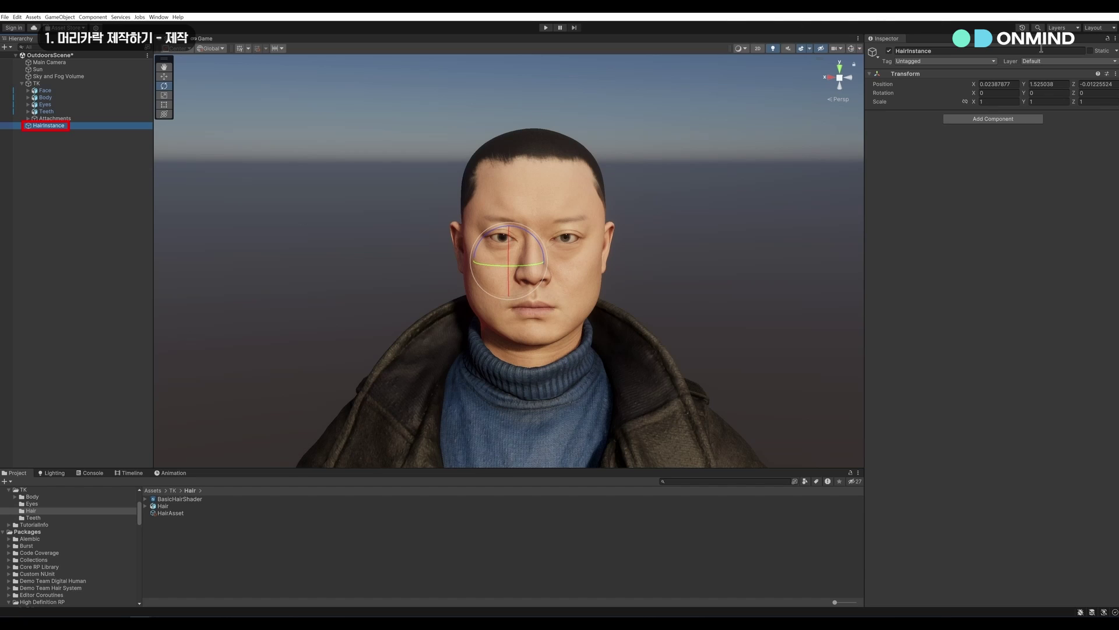
Set the HairInstance object's position to 0 on X, Y and Z.
left_click(998, 84)
type("0")
key("Tab")
type("0")
key("Tab")
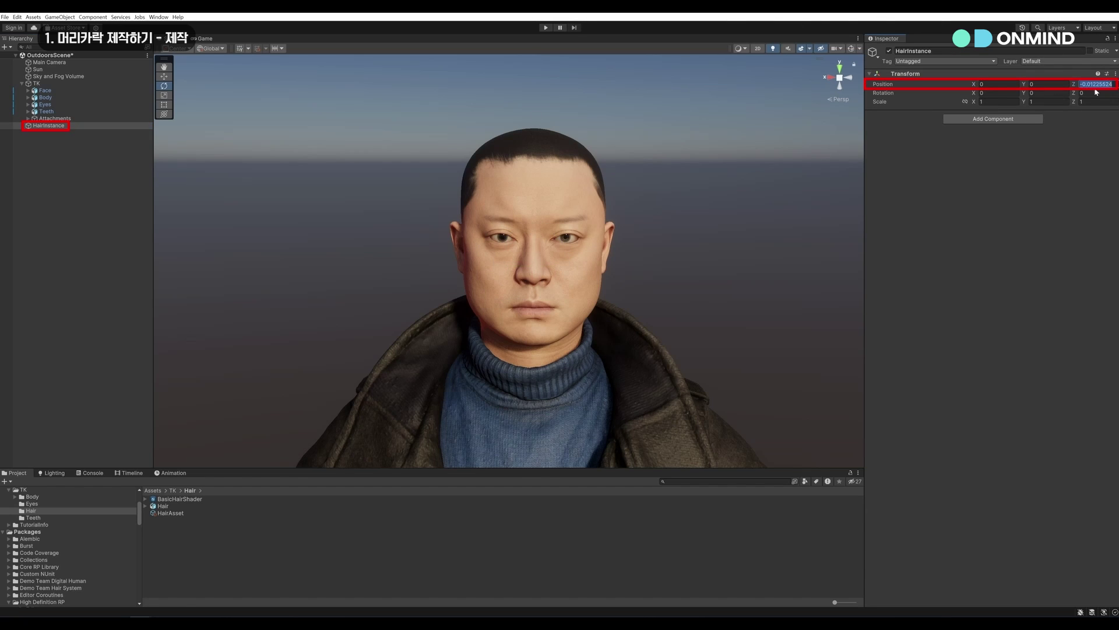
type("0")
Add a Hair Instance component to HairInstance and assign HairAsset as its hair asset.
left_click(993, 118)
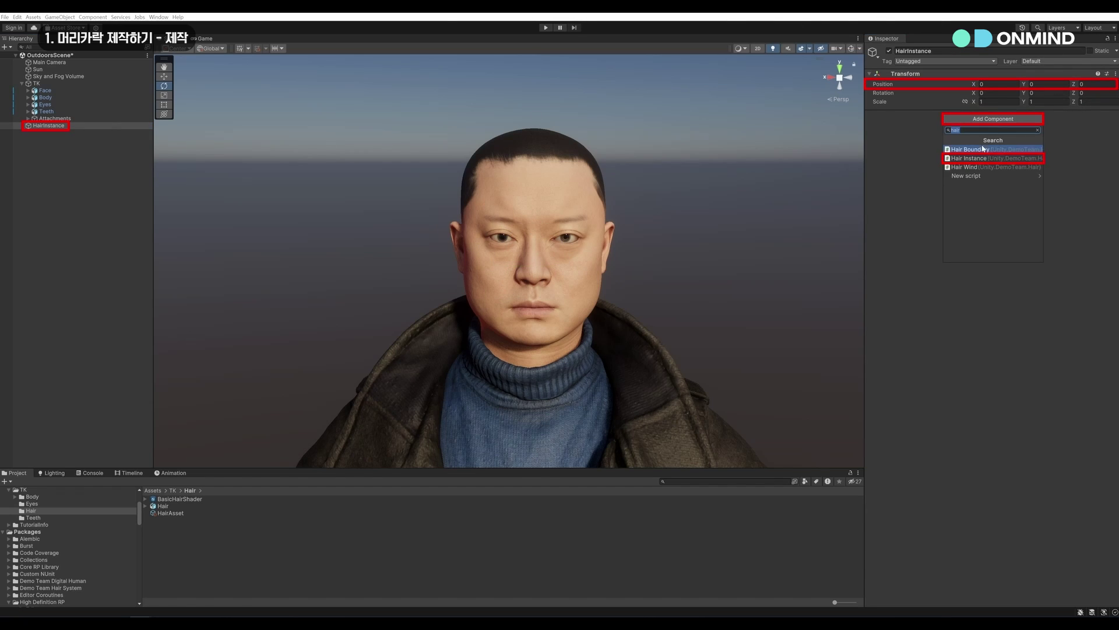
left_click(966, 158)
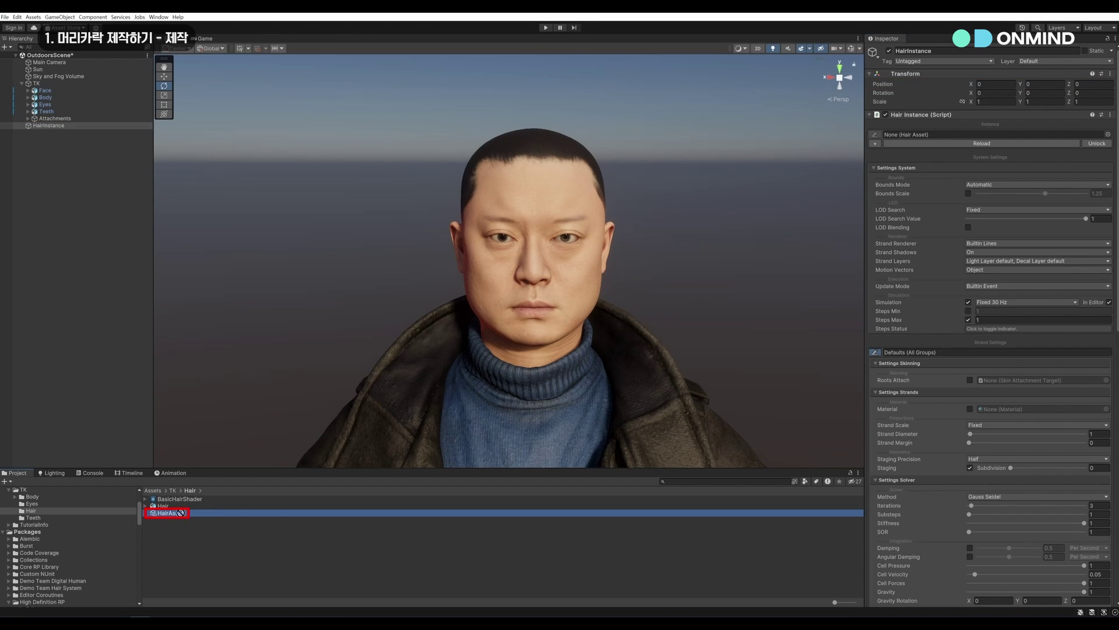
left_click_drag(170, 513, 954, 138)
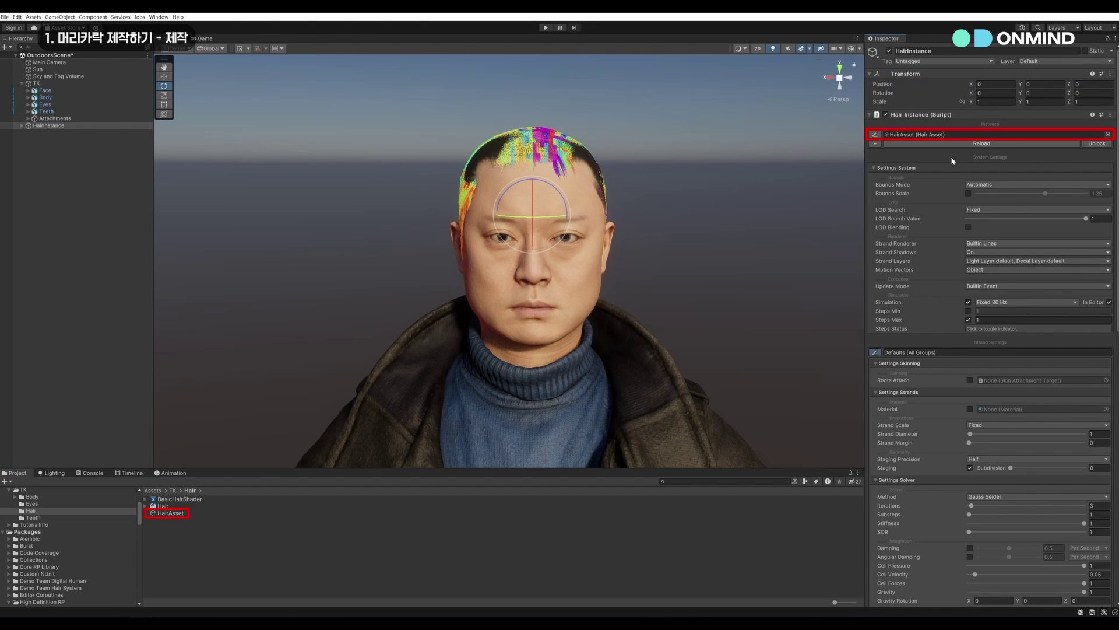
Enable Global Position in HairInstance's solver settings and set Iterations to 8 and Substeps to 2.
scroll(956, 291, "down", 9)
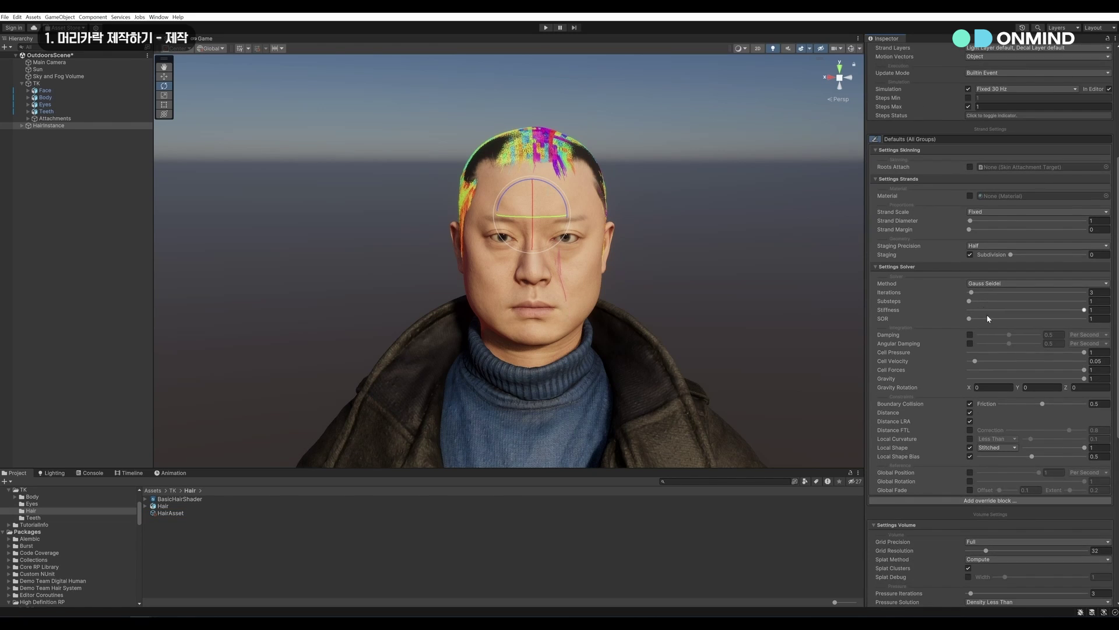
left_click(970, 424)
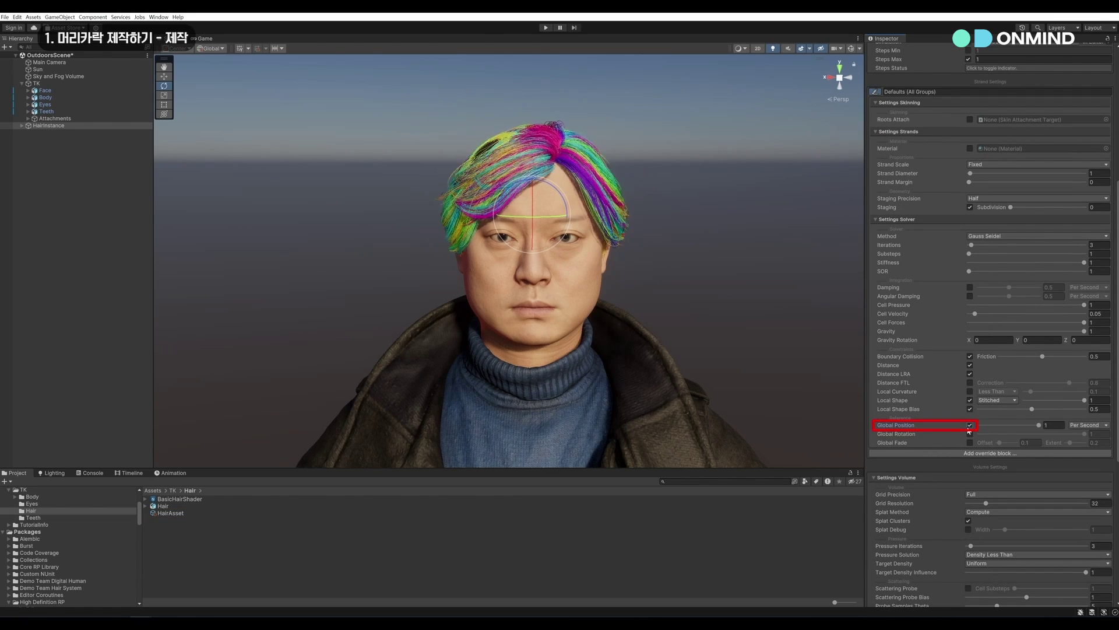
scroll(1054, 388, "up", 4)
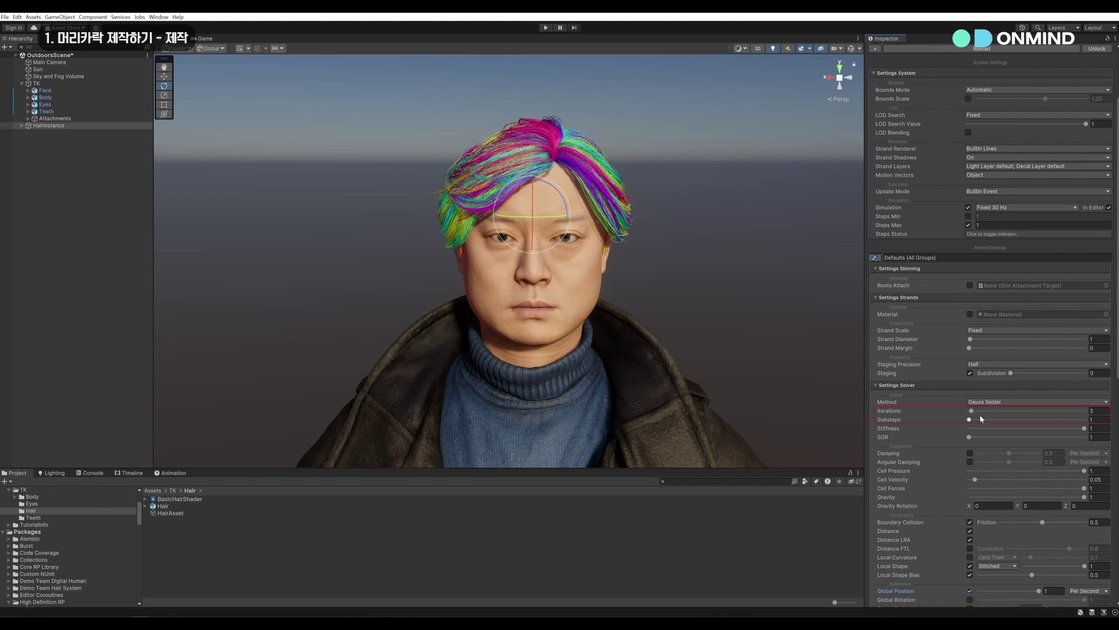
left_click_drag(972, 411, 979, 412)
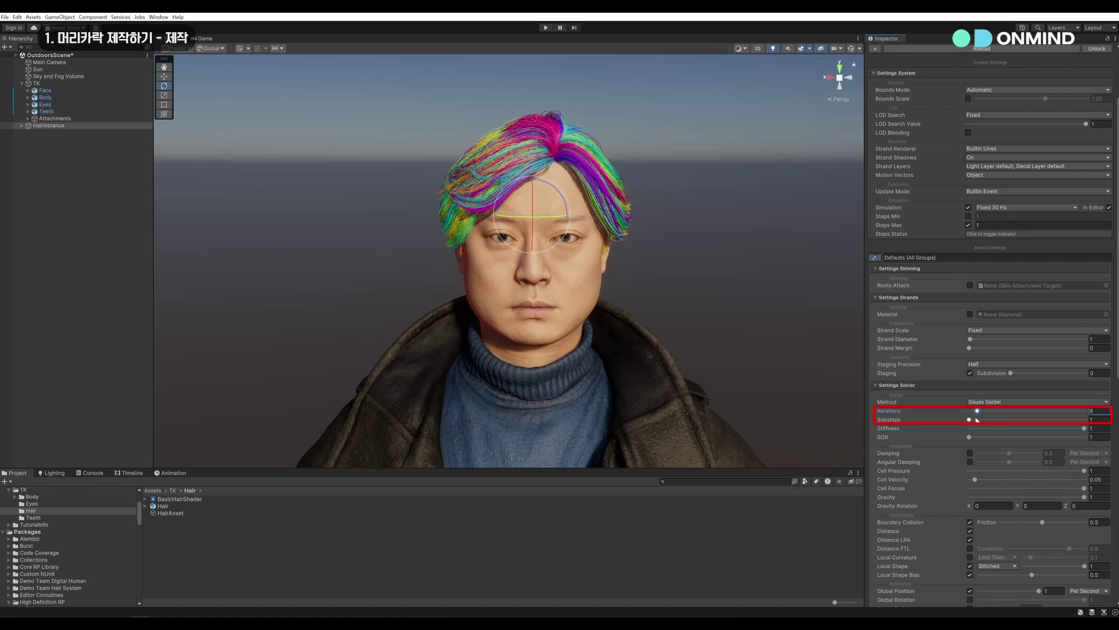
left_click(978, 420)
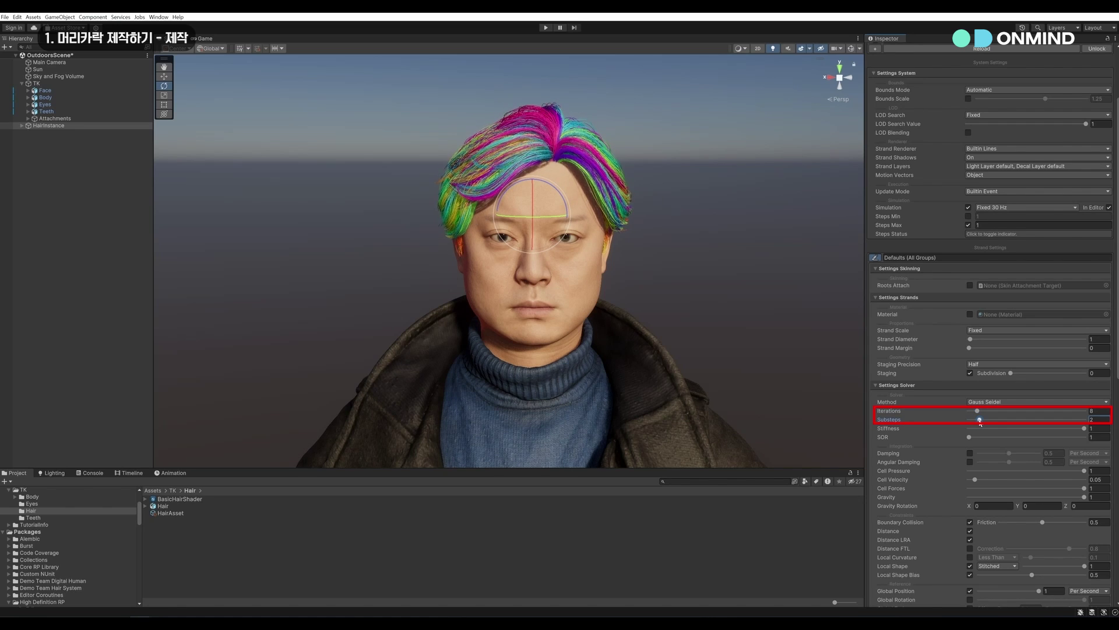
left_click(68, 222)
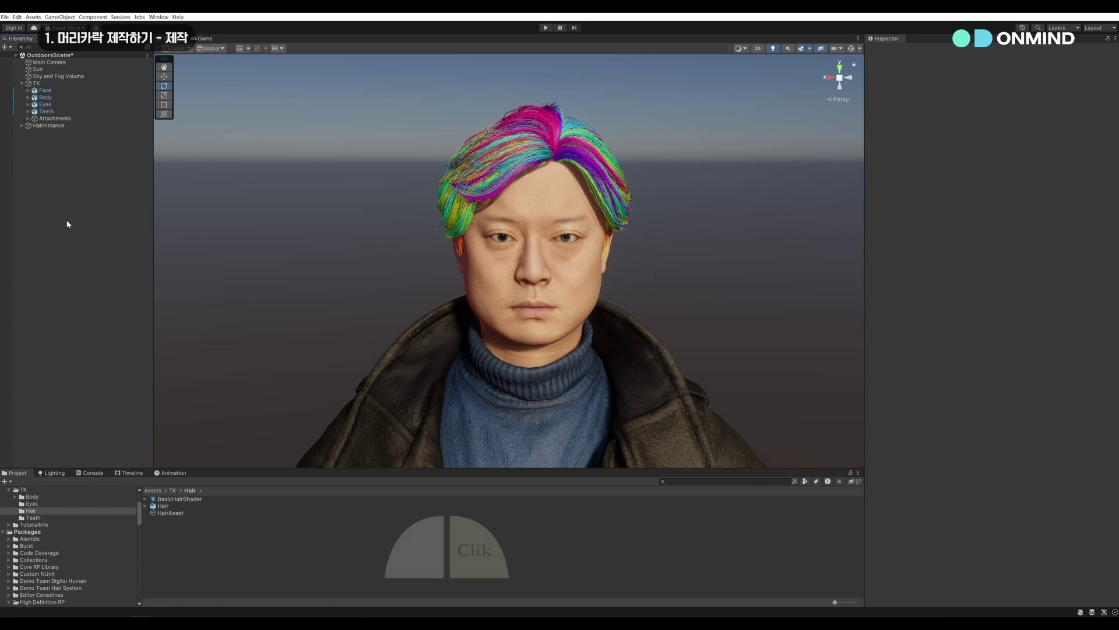
Create a material named Hair in the Hair folder and apply BasicHairShader to it.
right_click(228, 562)
mouse_move(297, 344)
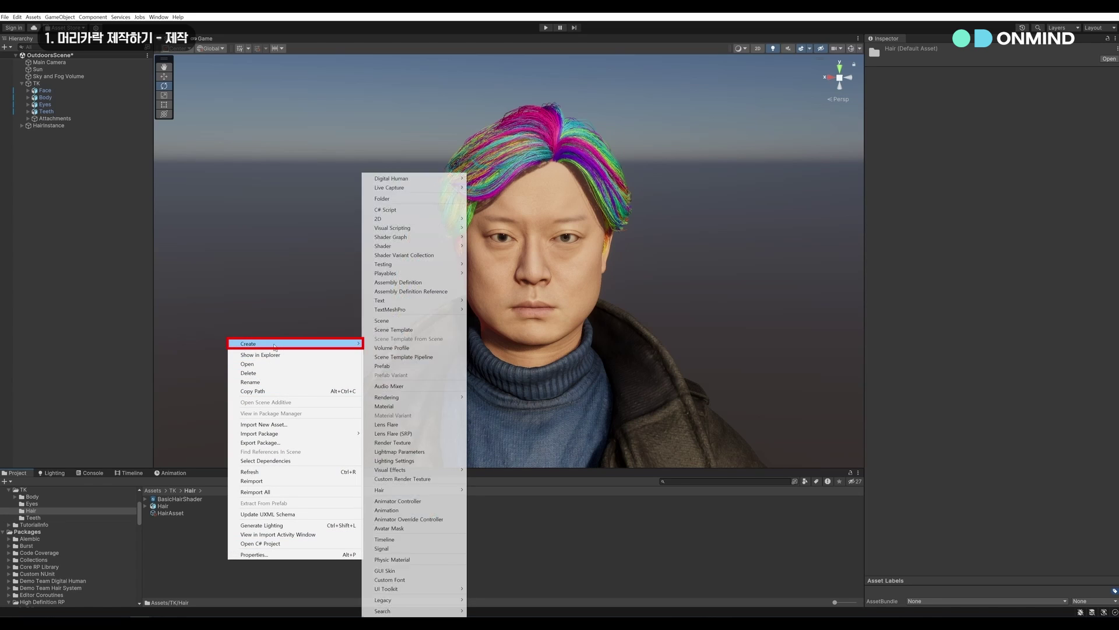
left_click(394, 406)
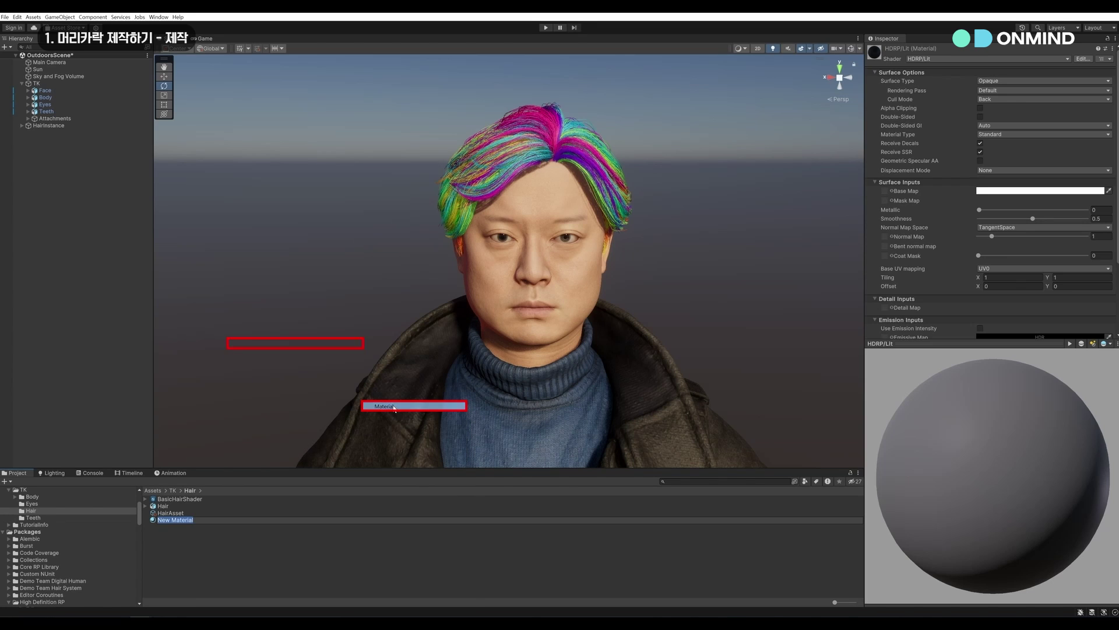
type("H")
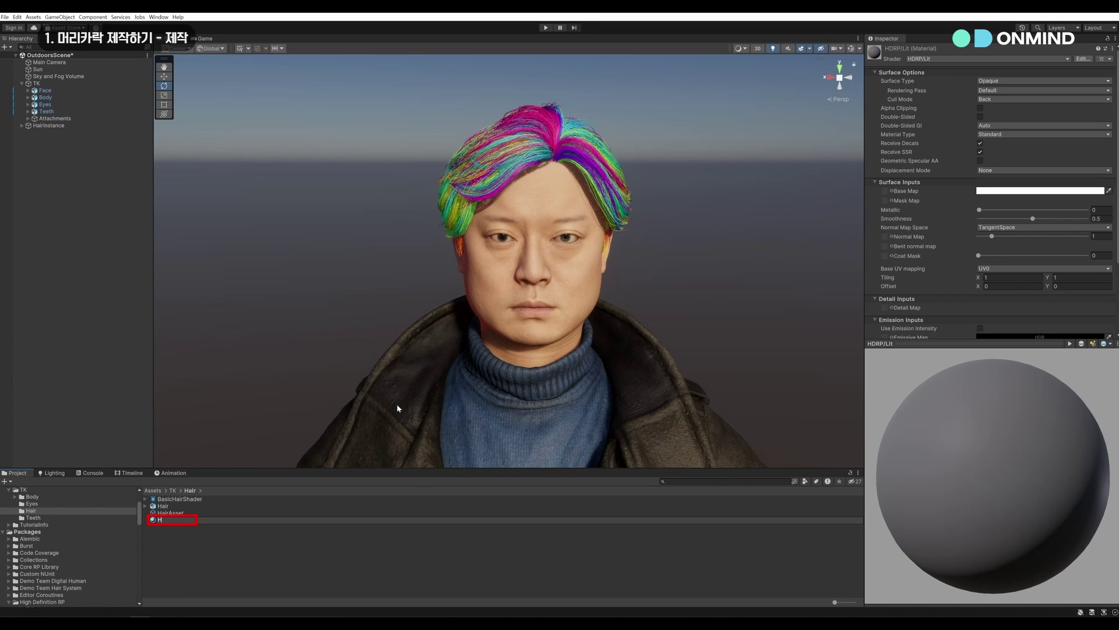
type("air")
key("Return")
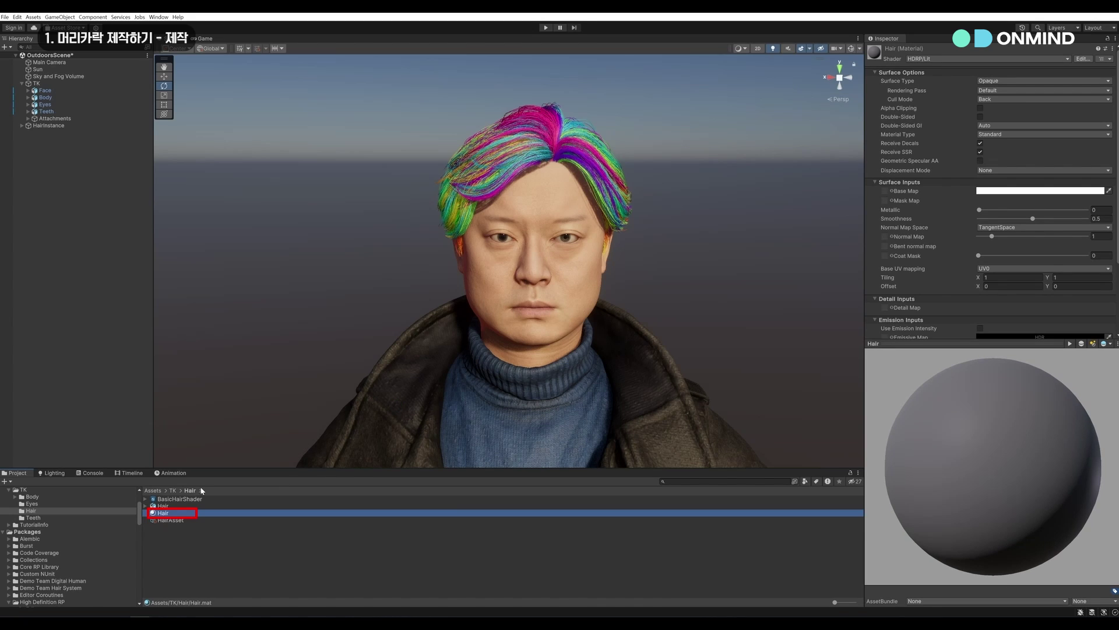
left_click(174, 500)
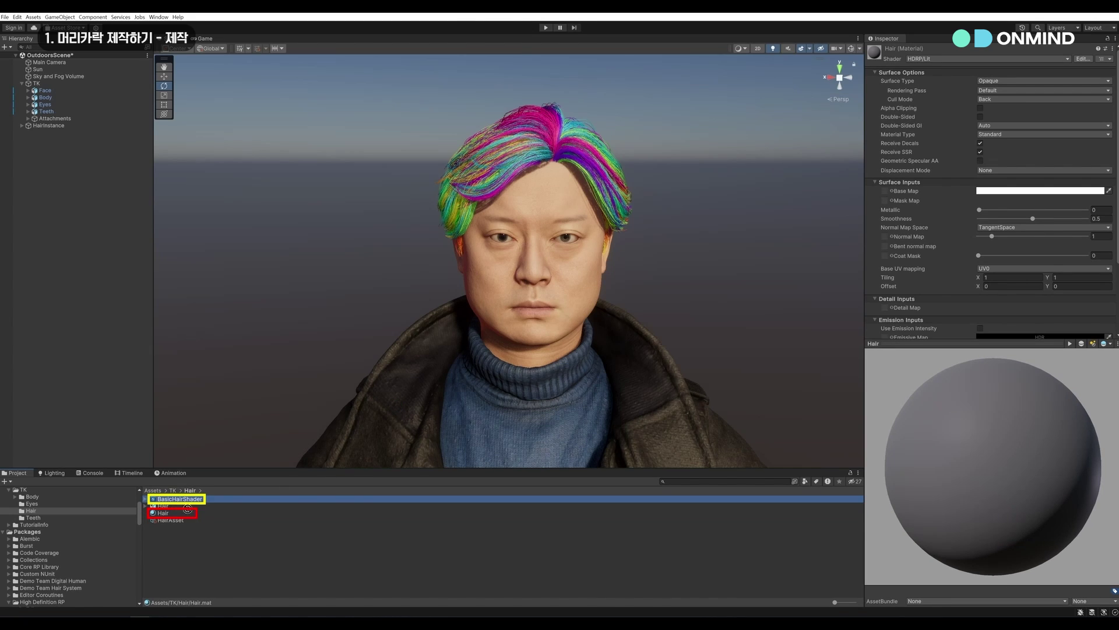
left_click_drag(187, 509, 182, 515)
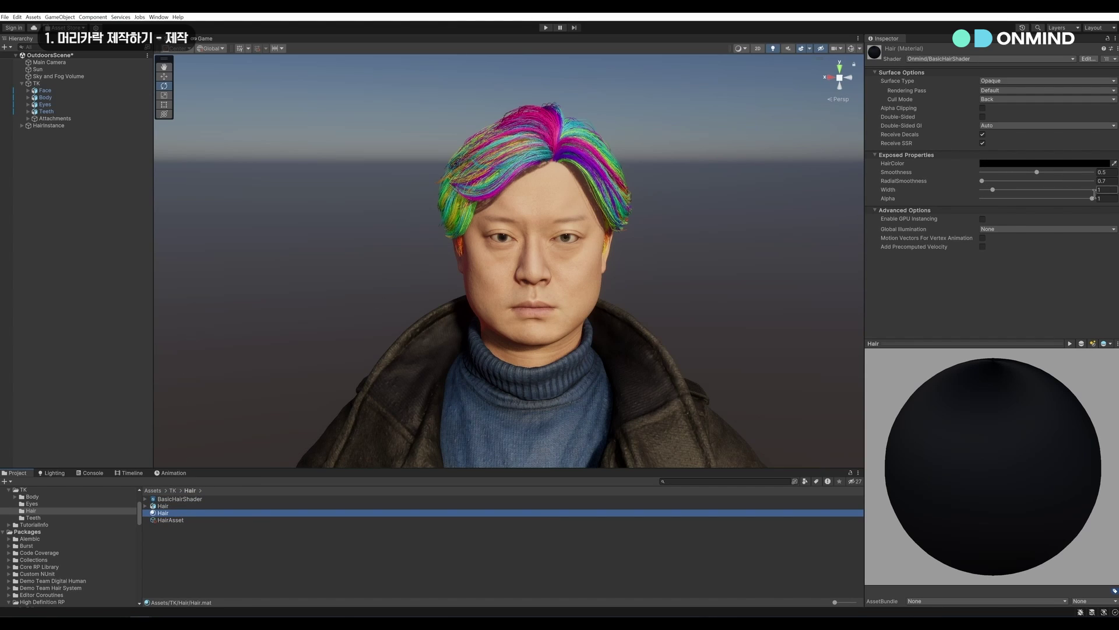
Enable the strand Material setting on HairInstance and assign the Hair material to it.
left_click(49, 125)
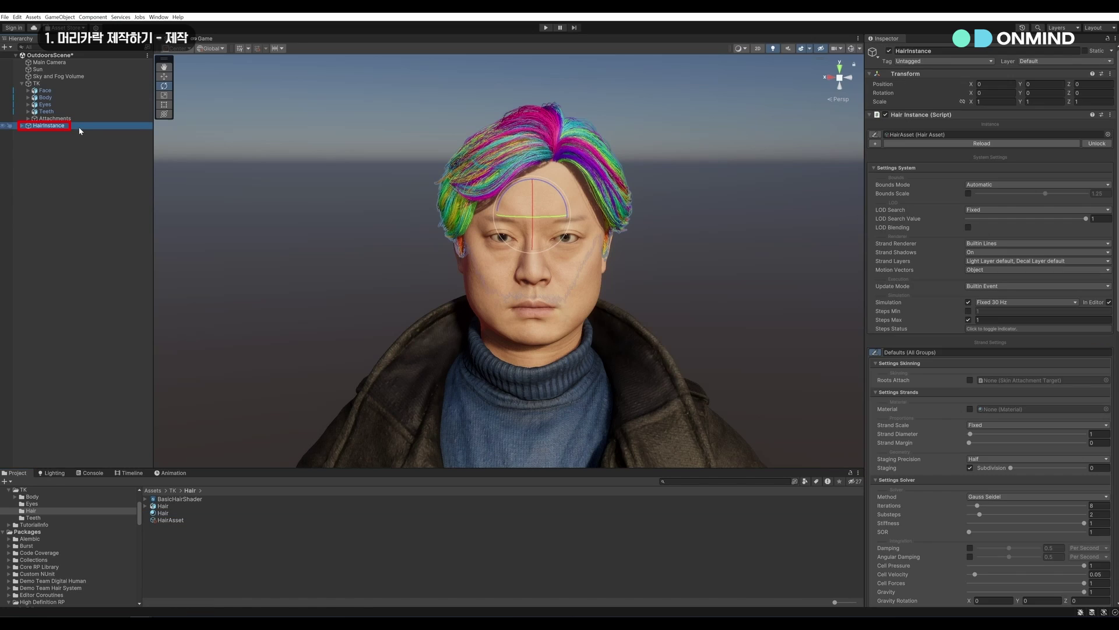
left_click(970, 408)
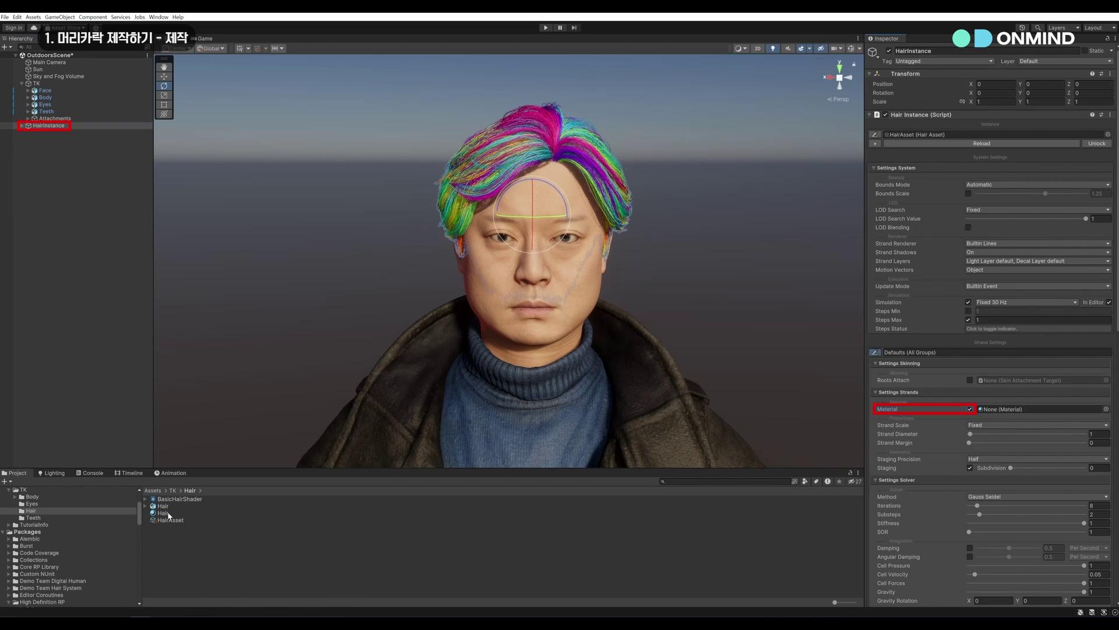
left_click_drag(168, 515, 994, 410)
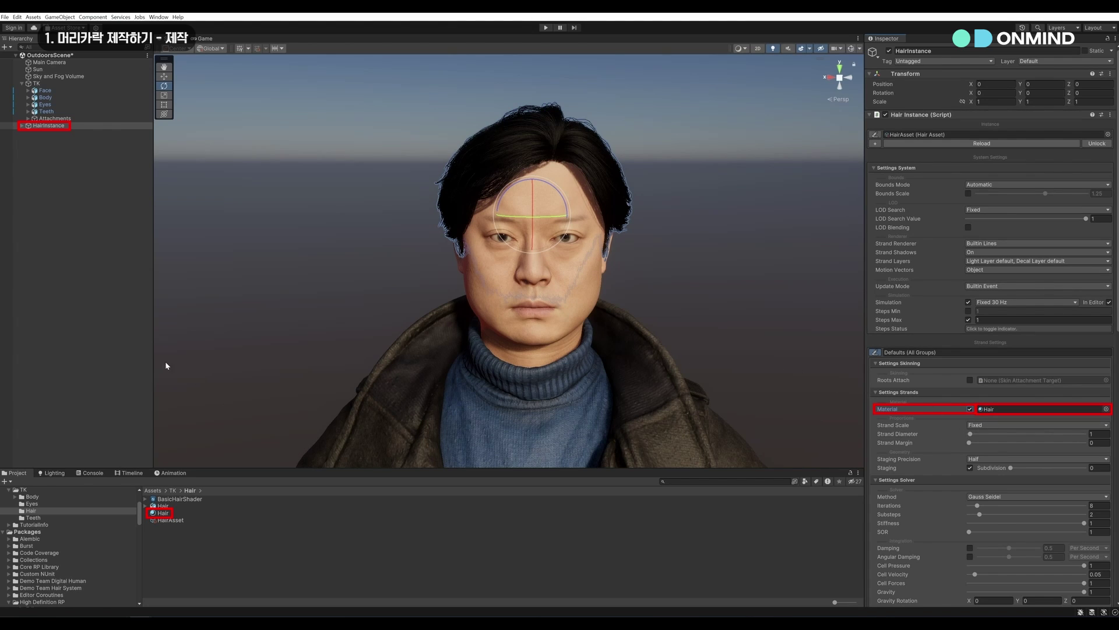
left_click(130, 323)
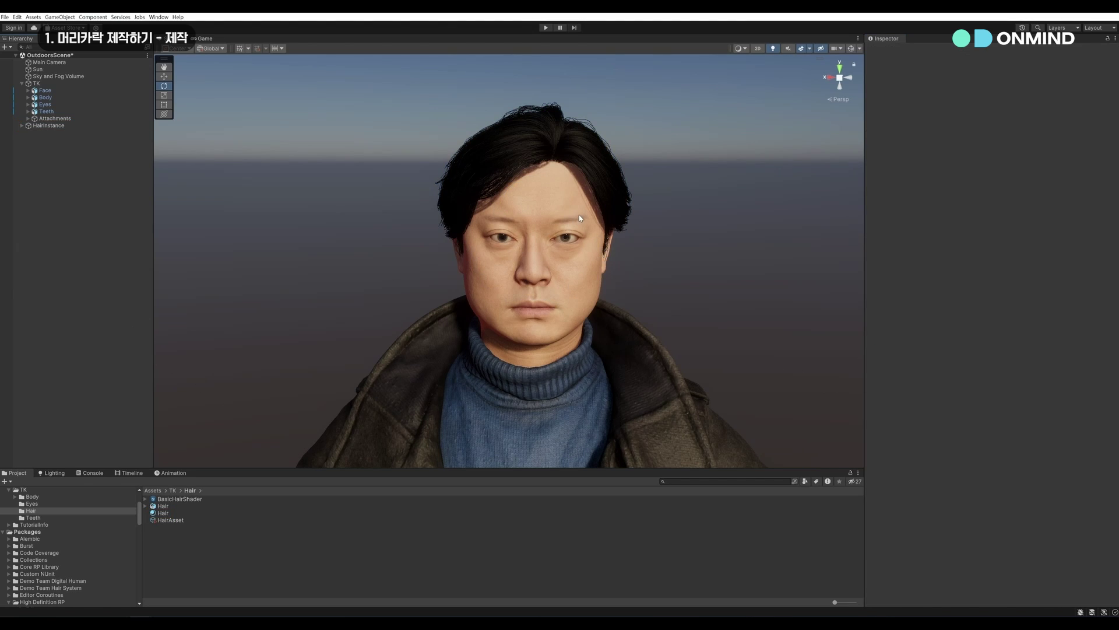
Change the Hair material's HairColor to a dark brown and raise its Smoothness to about 0.6.
mouse_move(597, 178)
left_mouse_down("alt")
mouse_move(500, 211)
mouse_move(553, 245)
mouse_move(602, 200)
mouse_move(613, 169)
mouse_move(580, 170)
left_mouse_up("alt")
left_click(154, 513)
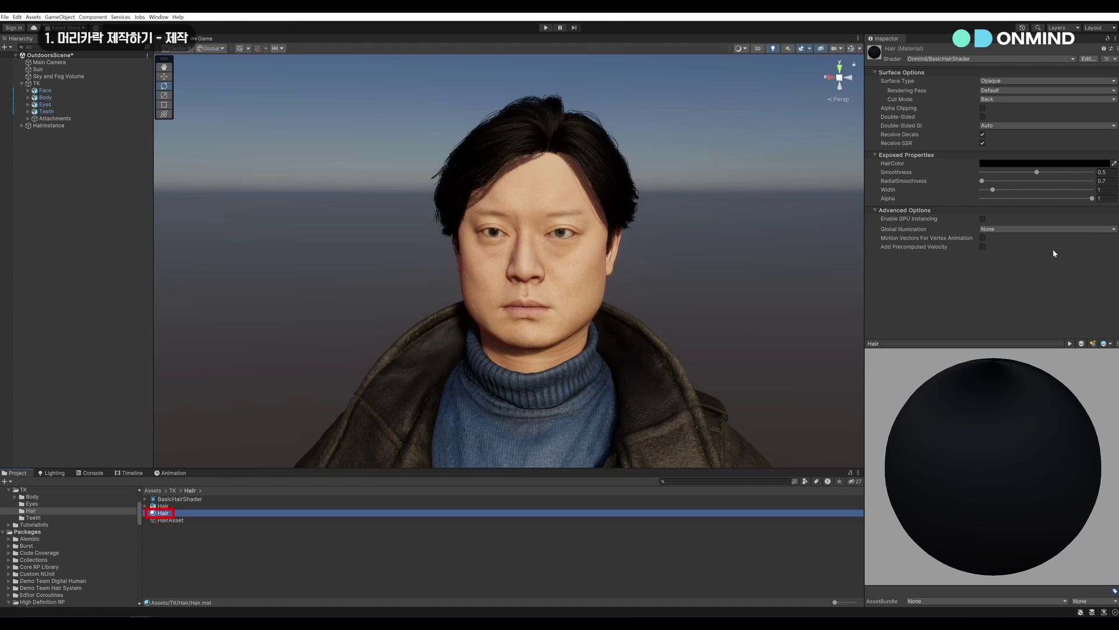
left_click(1057, 166)
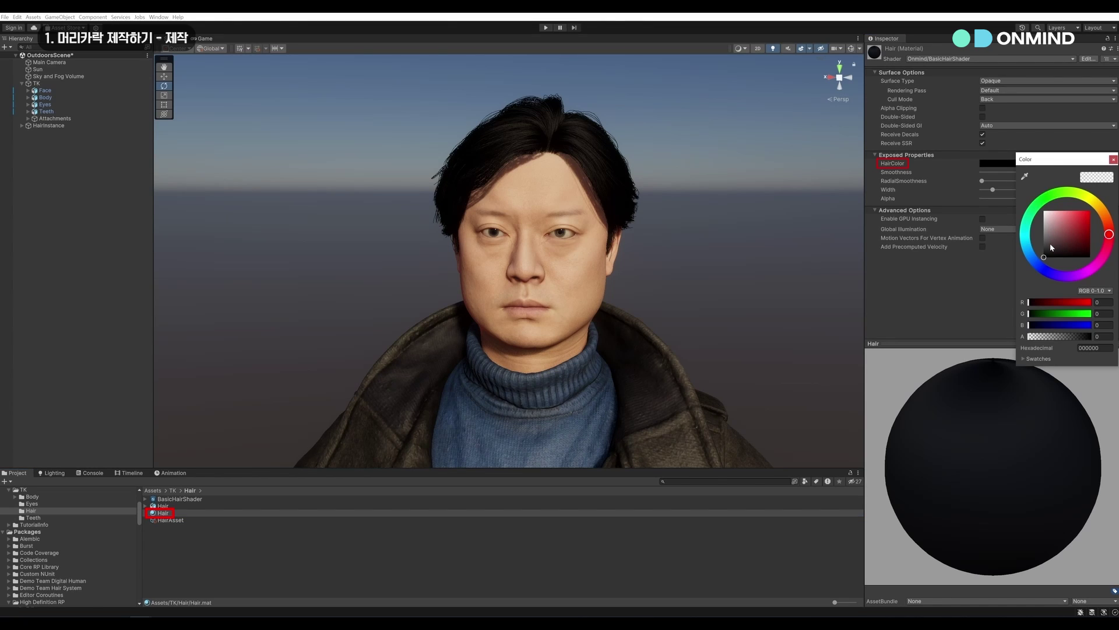
left_click(1051, 247)
left_click_drag(1032, 181, 1050, 173)
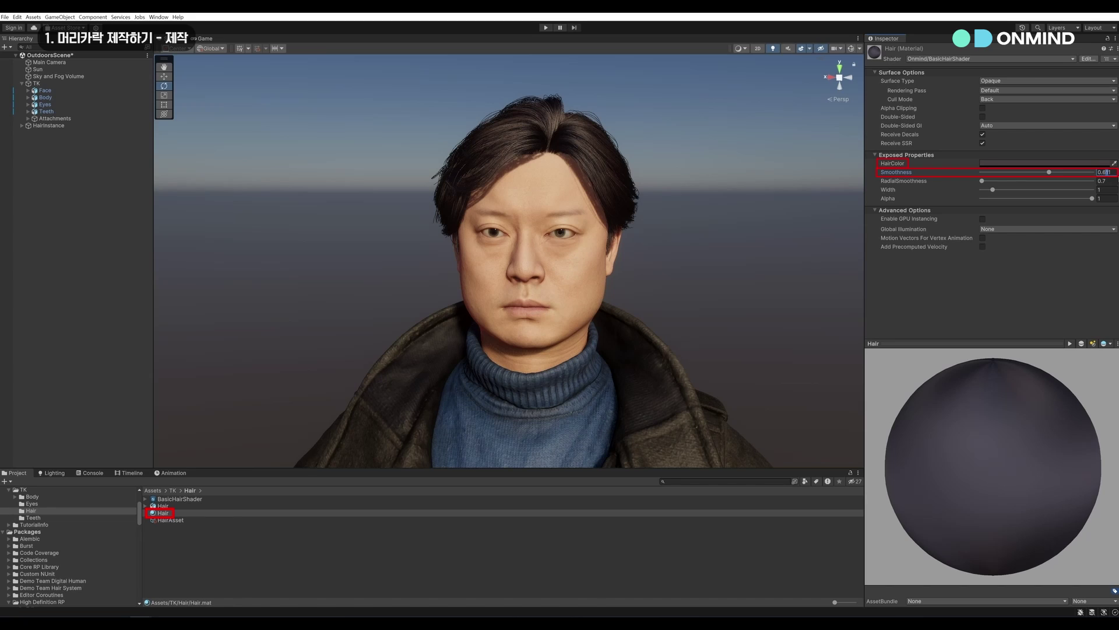
key("BackSpace")
Try a larger Width on the Hair material and set it back to 1.
left_click_drag(993, 190, 1034, 190)
type("1")
key("Tab")
left_click(55, 138)
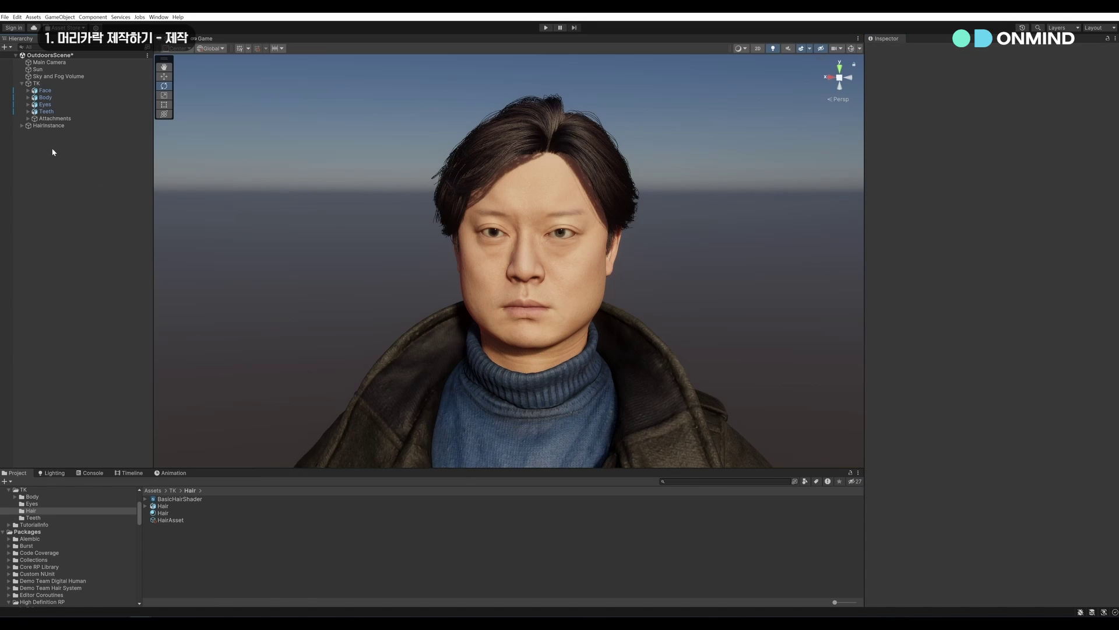
Enable High Quality Line Rendering in the HDRP quality section of the project settings.
left_click(17, 17)
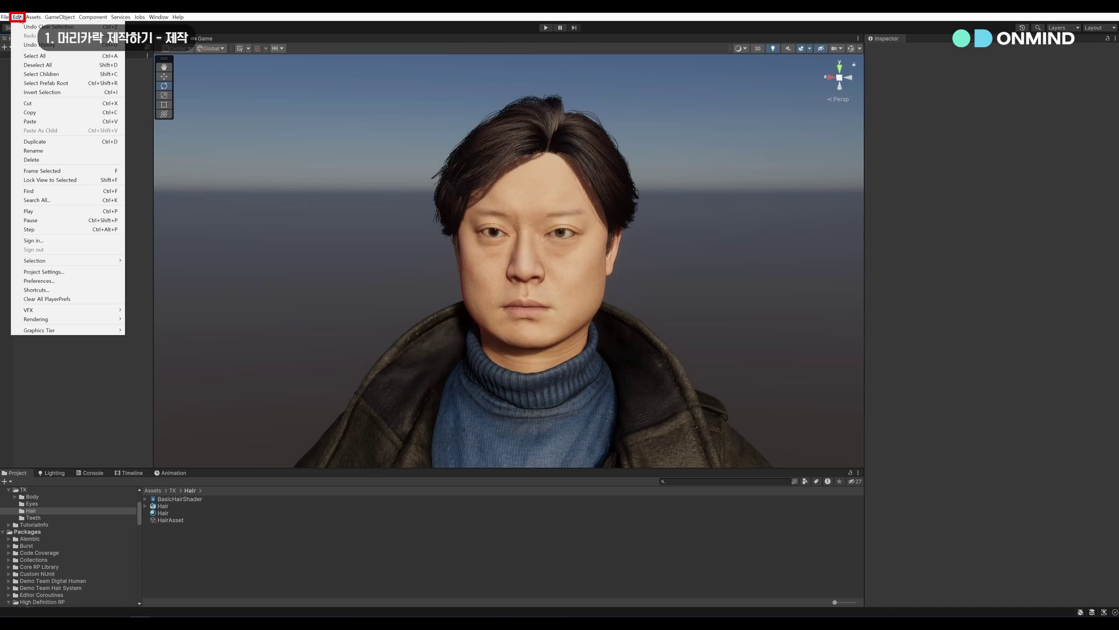
left_click(44, 272)
left_click(410, 195)
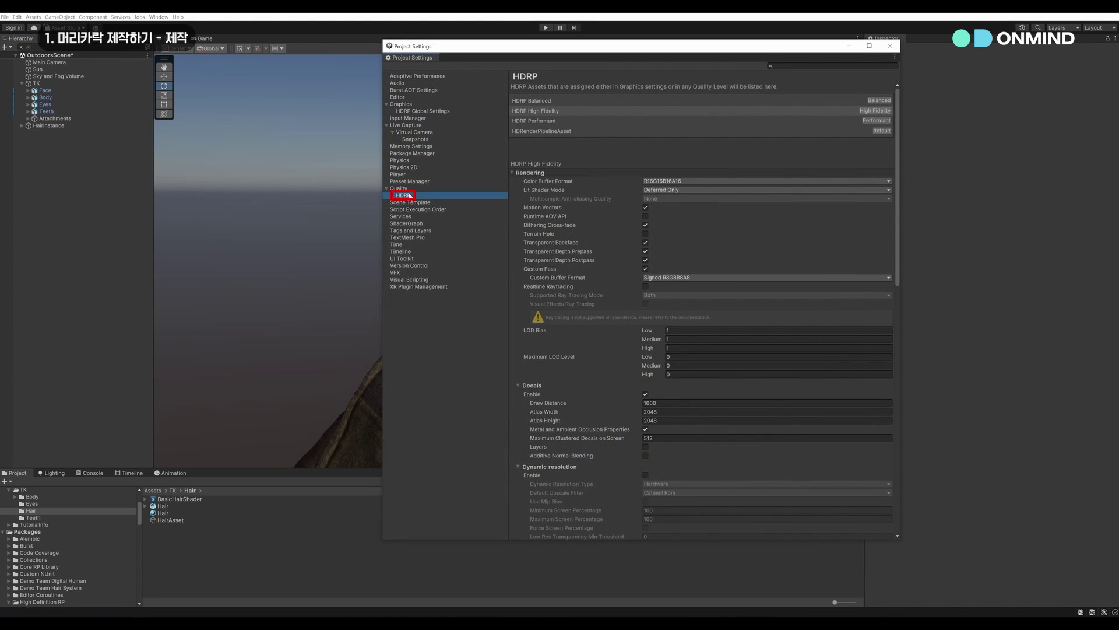
scroll(612, 198, "down", 15)
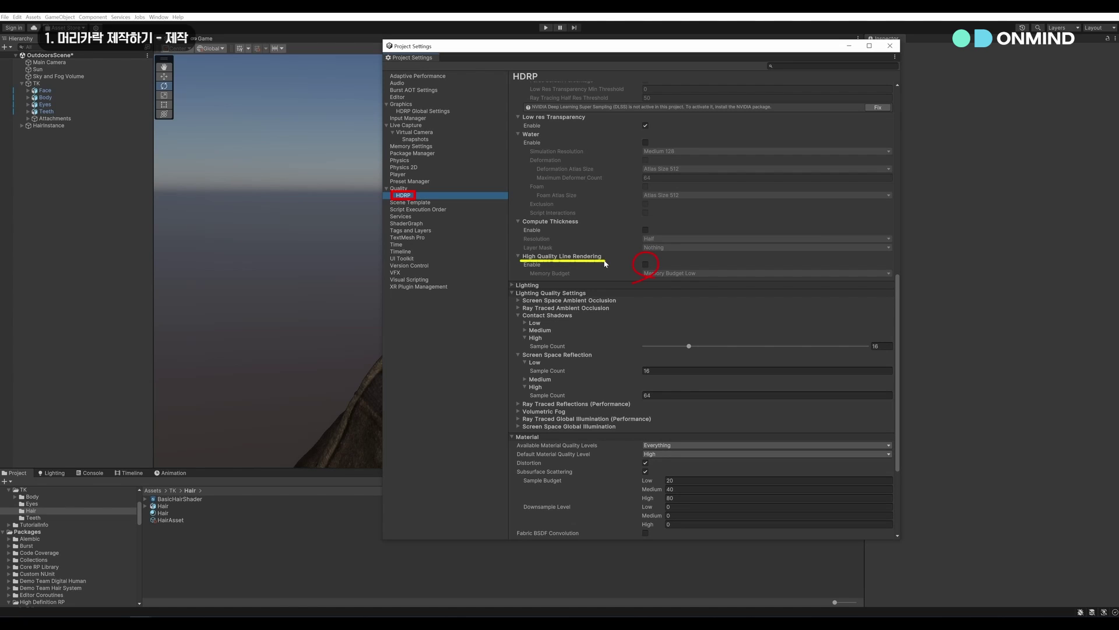
left_click(646, 264)
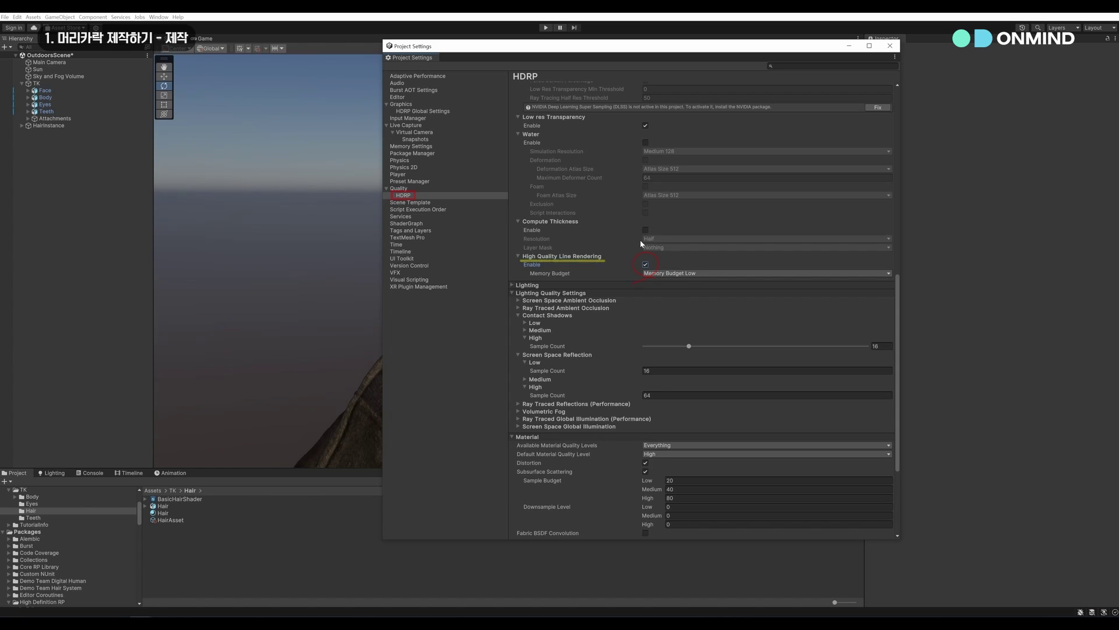
Enable High Quality Line Rendering in the default camera frame settings of HDRP Global Settings and close the project settings.
left_click(431, 113)
scroll(595, 219, "down", 10)
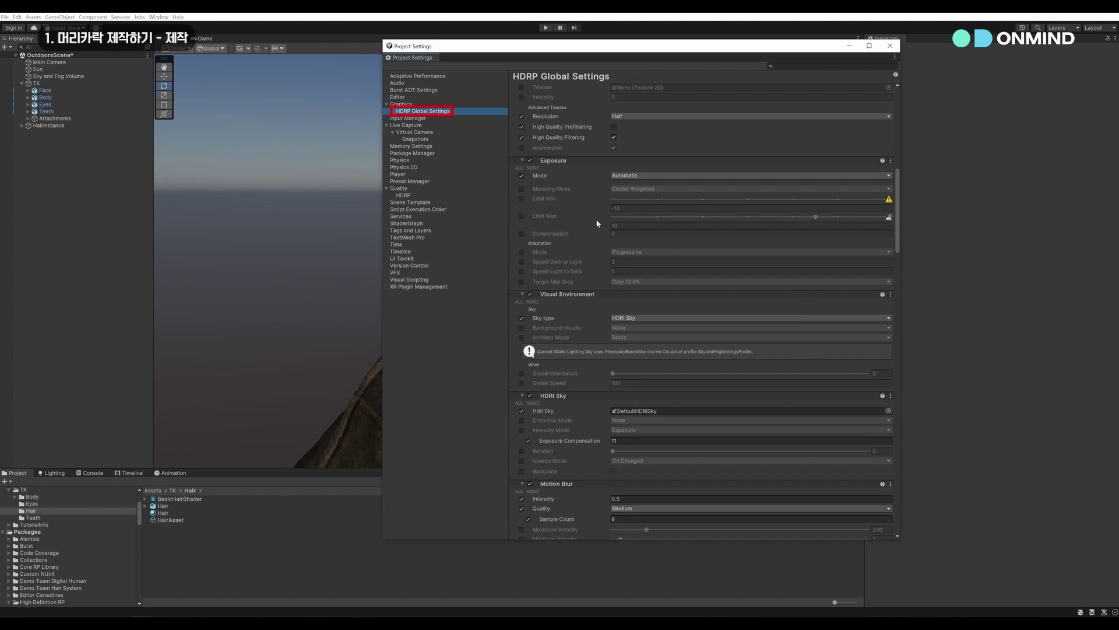
scroll(593, 226, "down", 10)
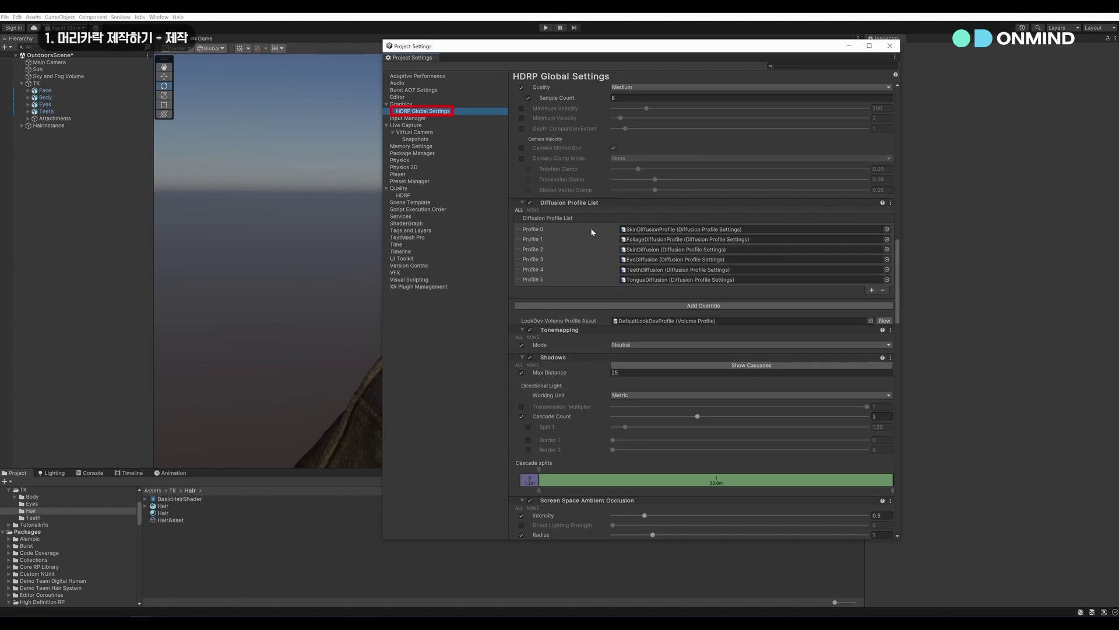
scroll(588, 235, "down", 10)
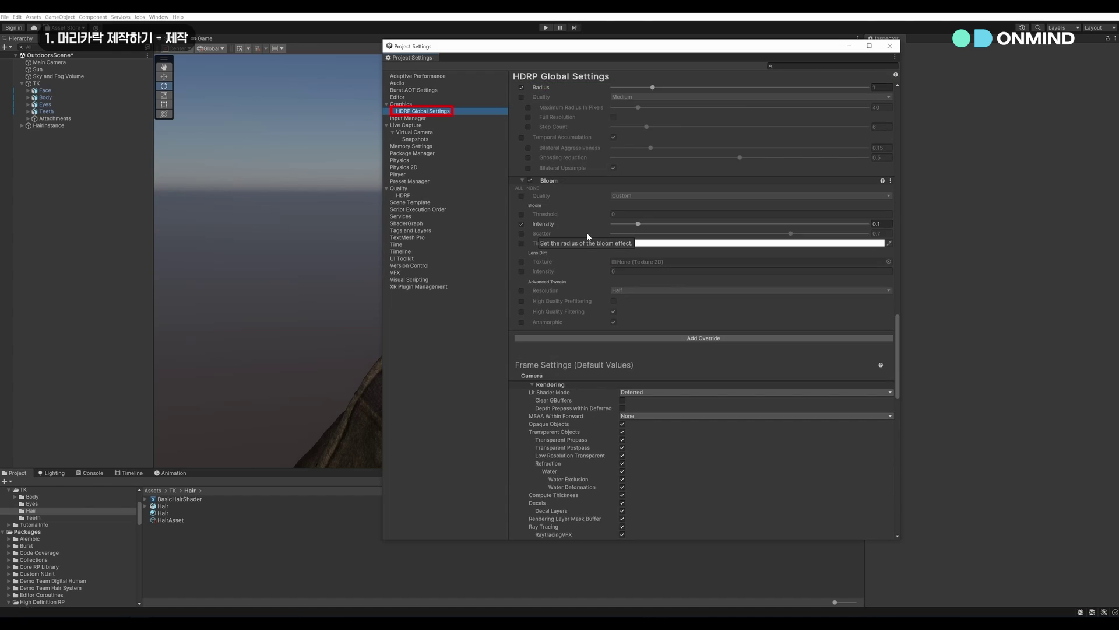
scroll(589, 236, "down", 3)
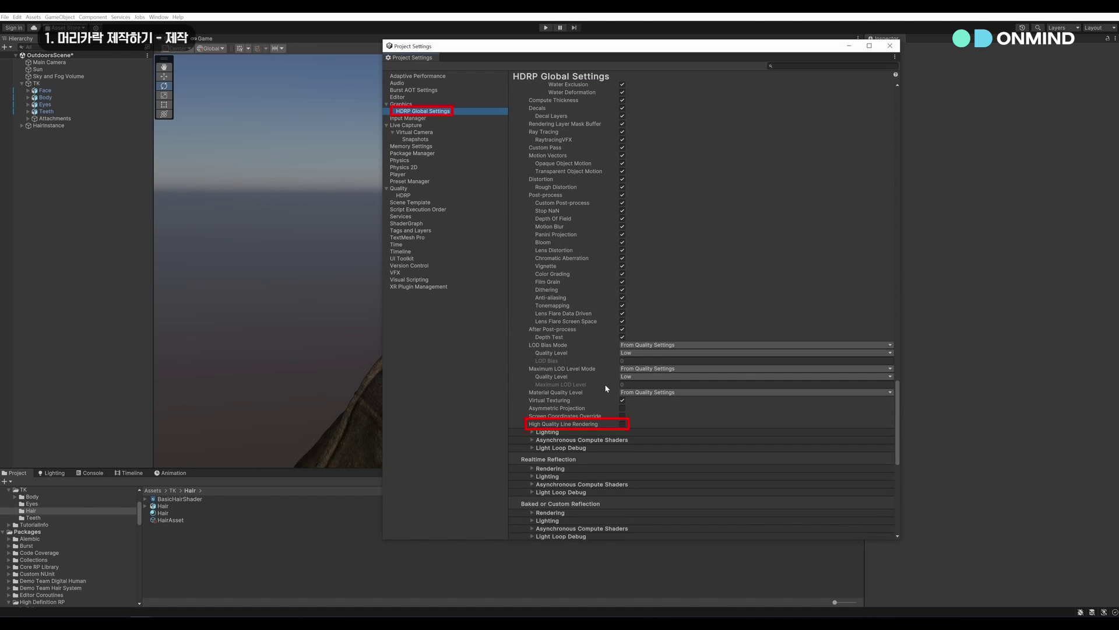
left_click(623, 424)
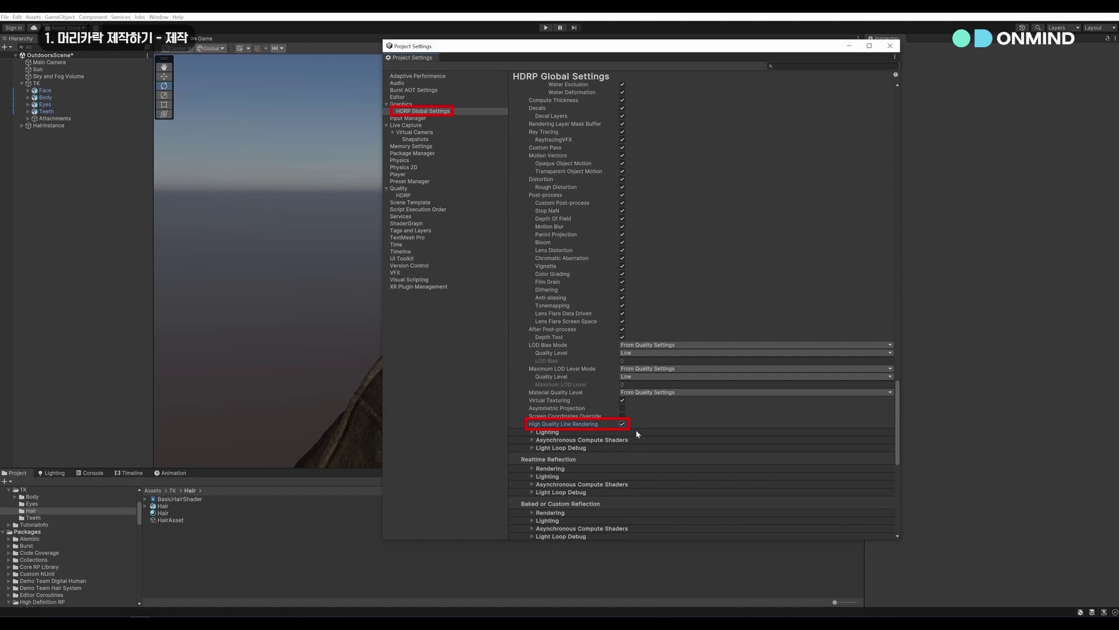
left_click(890, 46)
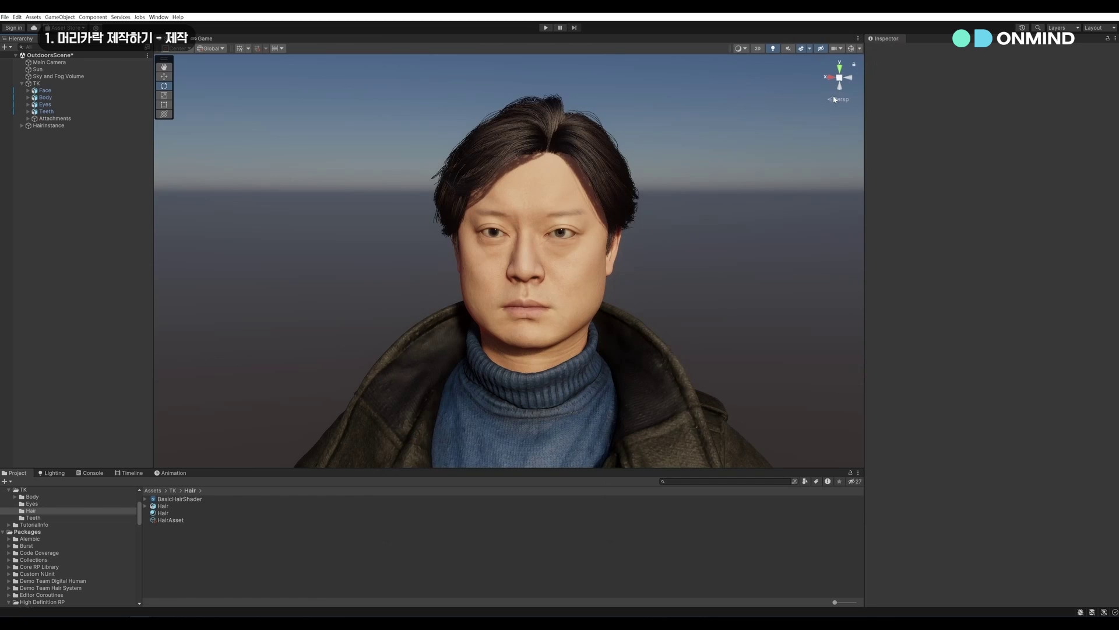
Add a High Quality Lines rendering override to the Sky and Fog Volume and turn on its Enable option.
left_click(87, 76)
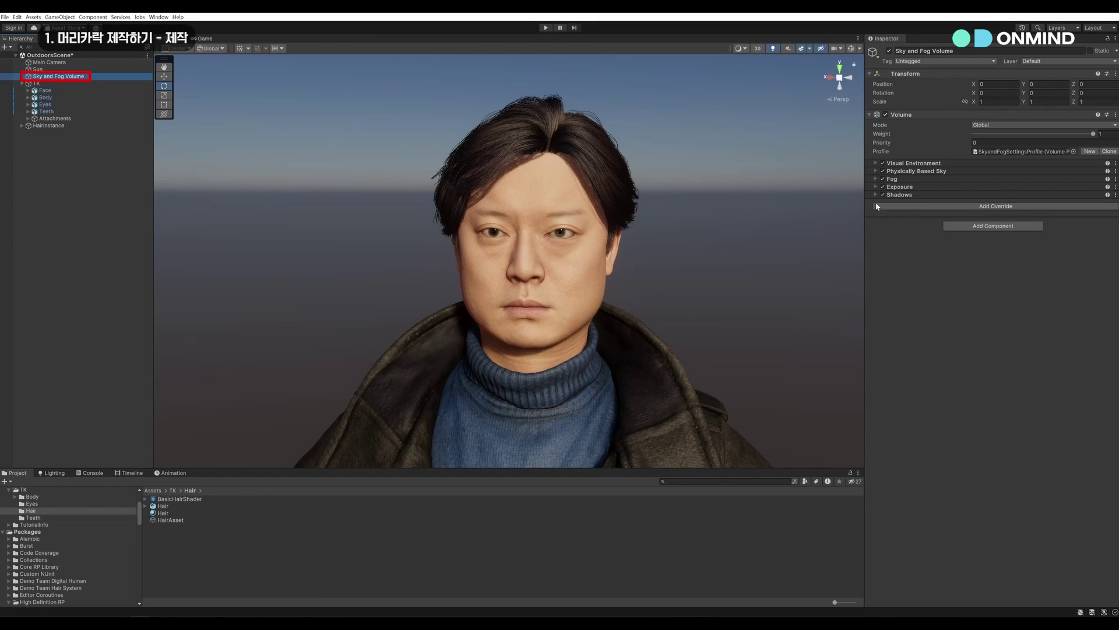
left_click(895, 207)
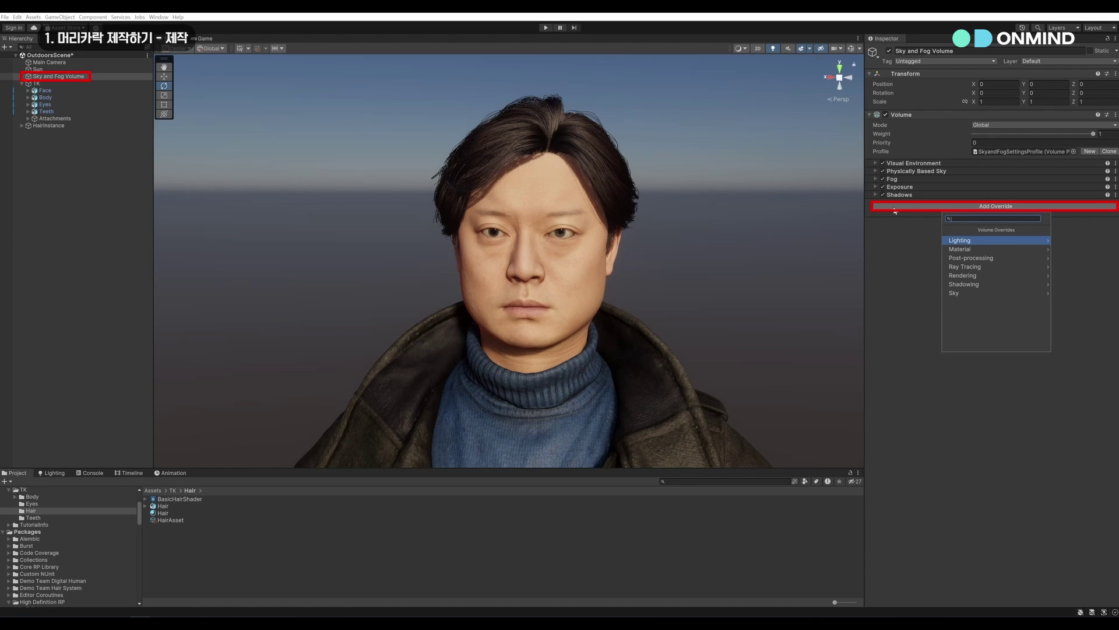
left_click(963, 276)
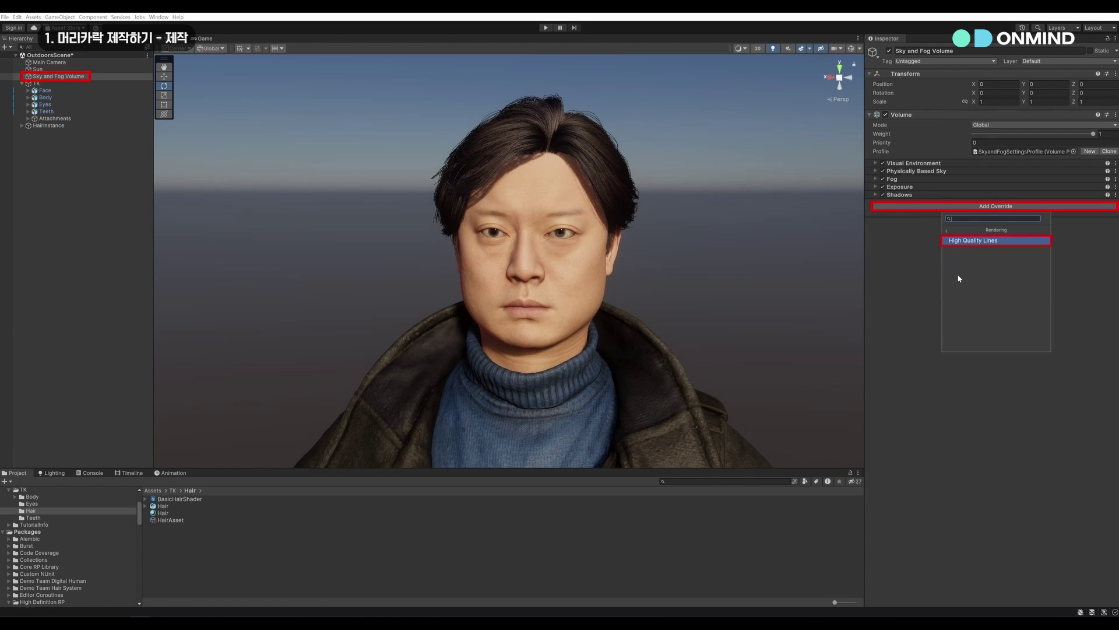
left_click(964, 240)
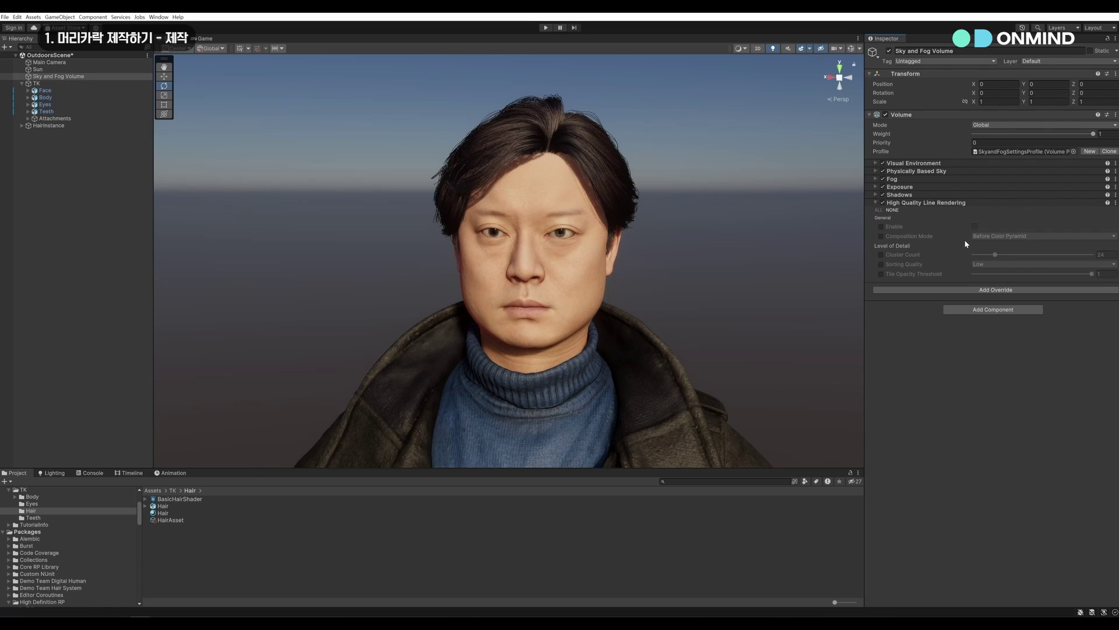
left_click(881, 227)
left_click(974, 227)
Set HairInstance's Strand Renderer to HDRP High Quality Lines and view the hair from a slightly different angle.
left_click(52, 126)
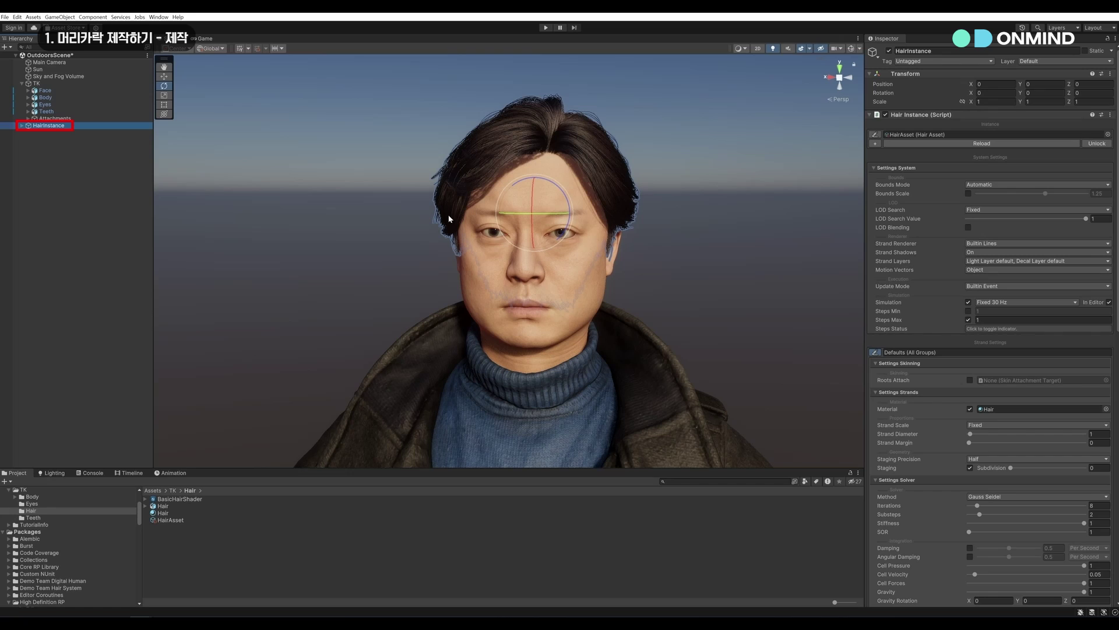
left_click(1000, 245)
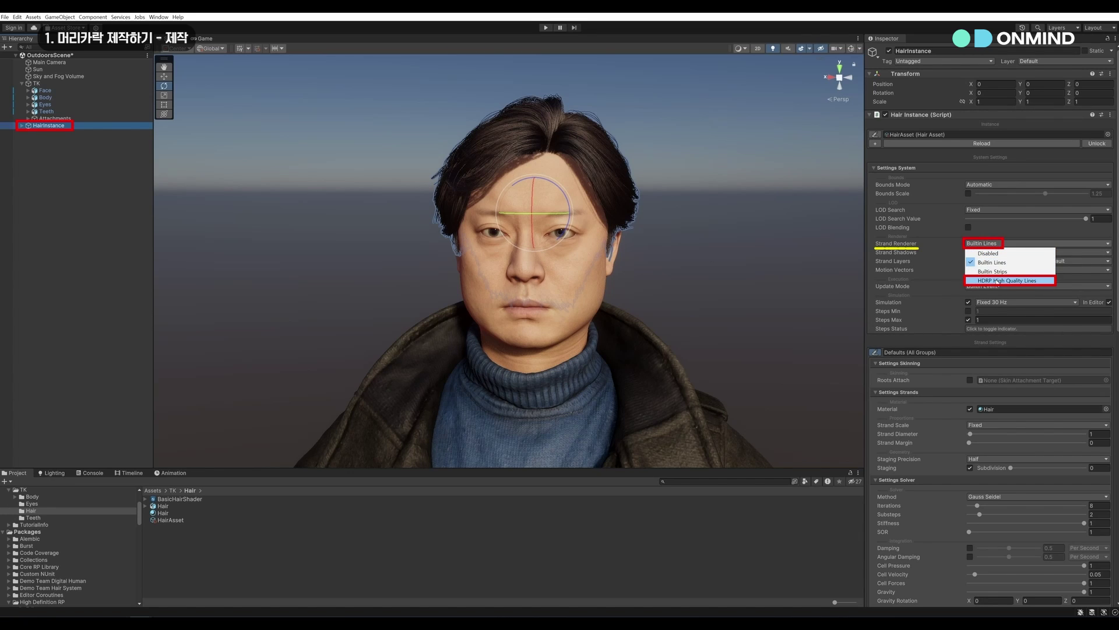
left_click(998, 281)
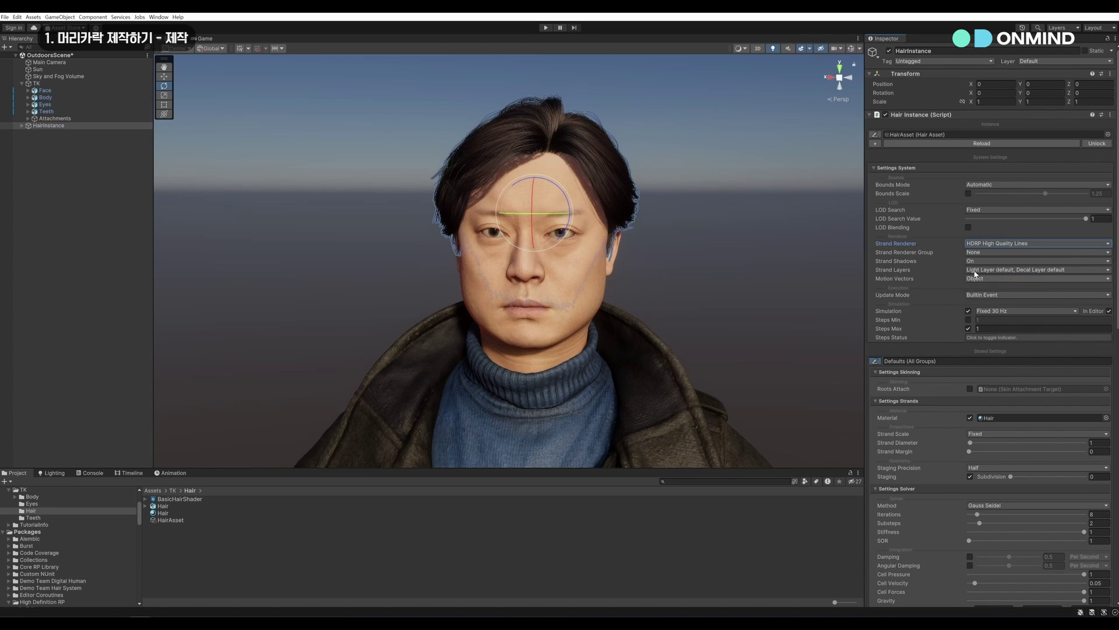
mouse_move(640, 133)
left_mouse_down("alt")
mouse_move(583, 139)
mouse_move(653, 144)
left_mouse_up("alt")
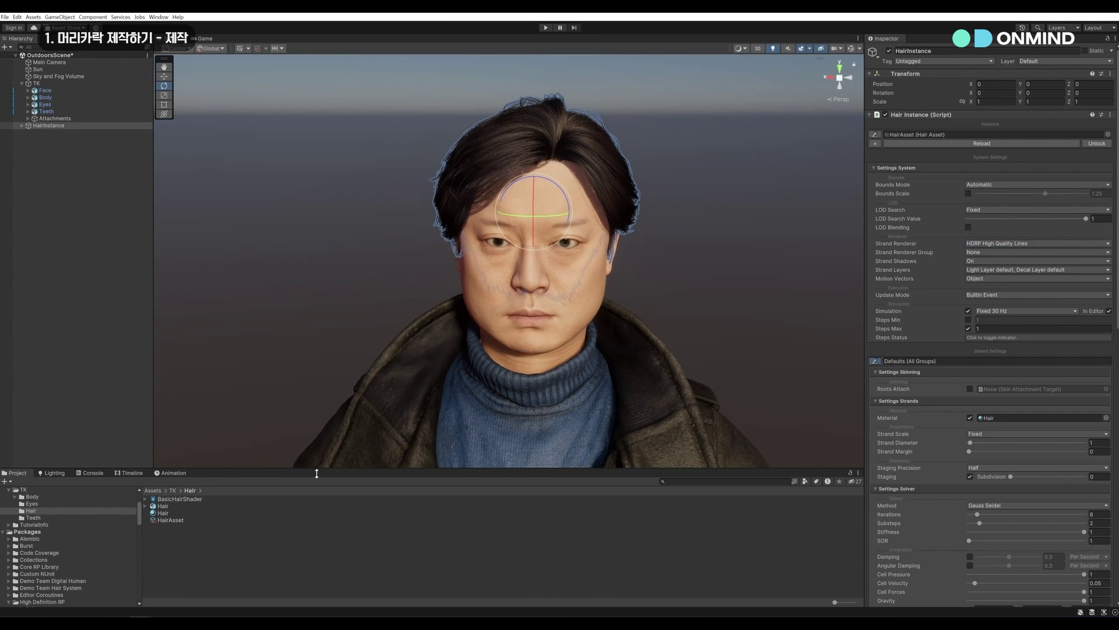
Lower the Hair material's Width to about 0.76 and adjust its Alpha.
left_click(186, 515)
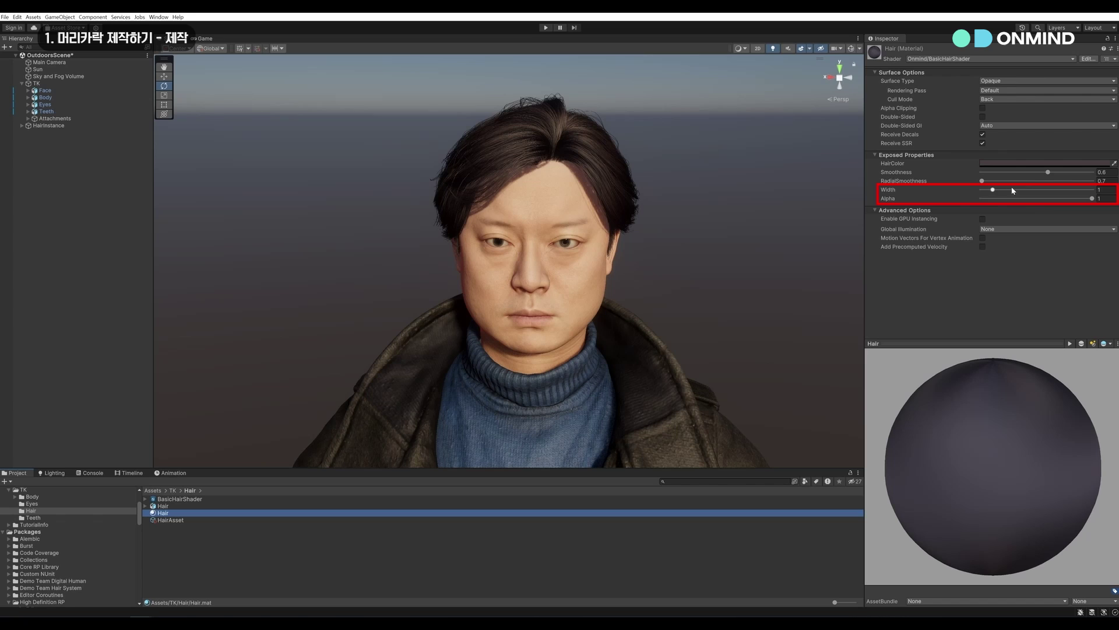
left_click_drag(1014, 192, 991, 191)
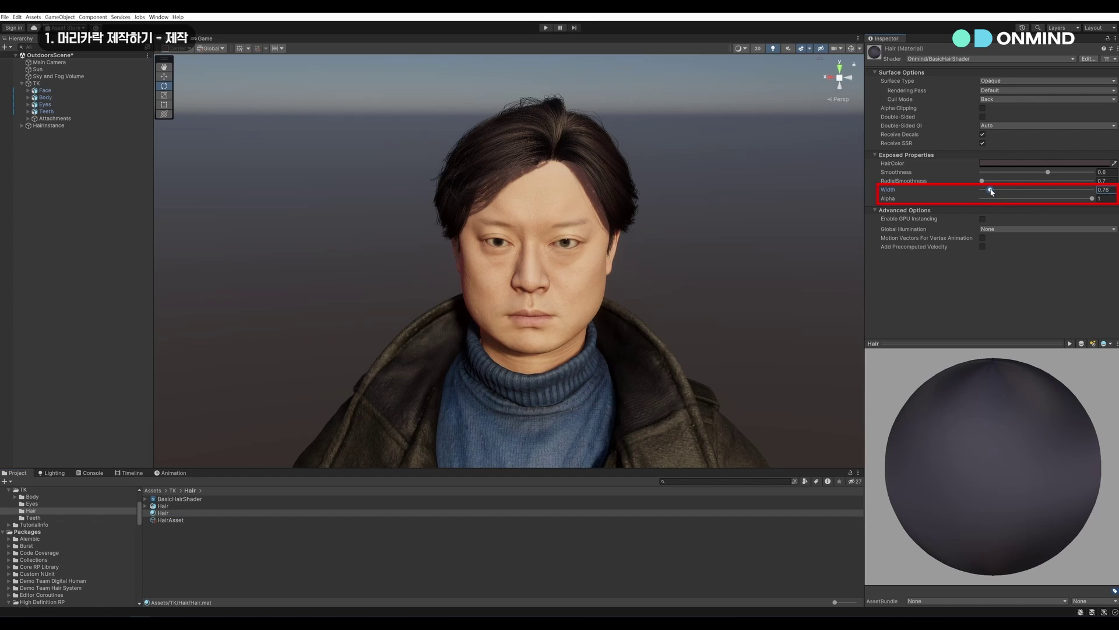
mouse_move(1090, 199)
left_mouse_down()
mouse_move(989, 193)
mouse_move(1082, 205)
left_mouse_up()
left_click(1100, 198)
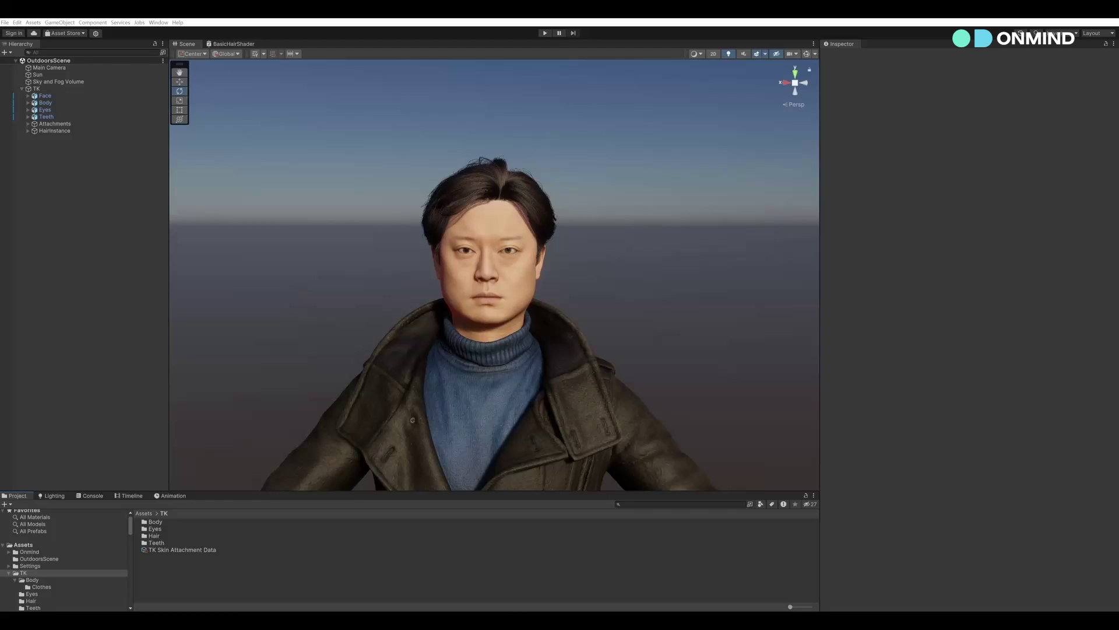
Add a Parent Constraint to HairInstance with Face as its source and activate it.
left_click(56, 131)
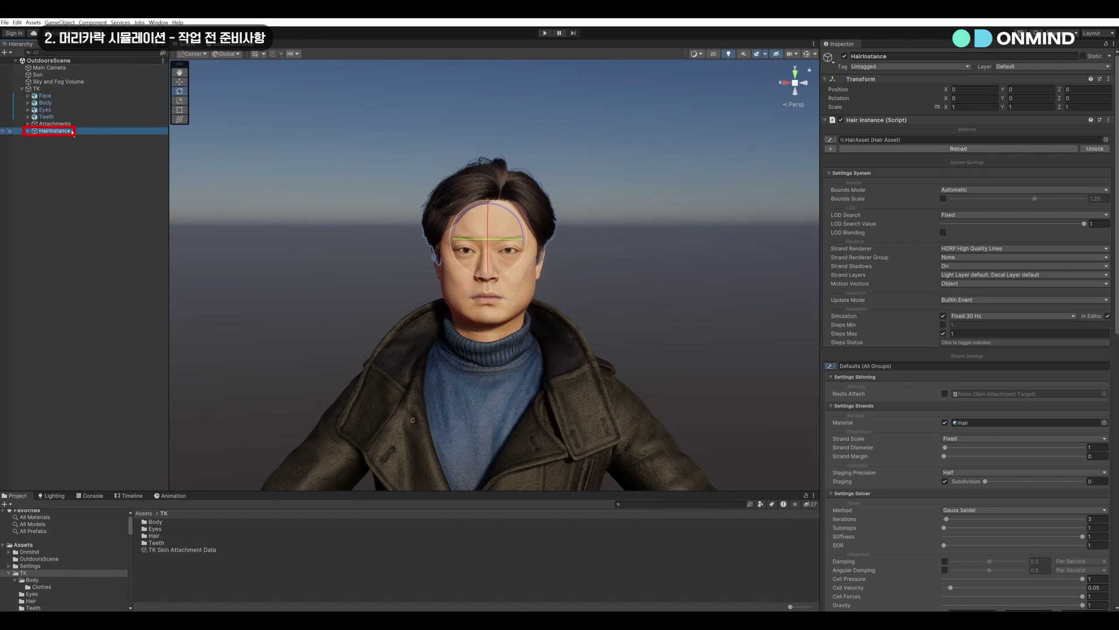
scroll(870, 264, "down", 20)
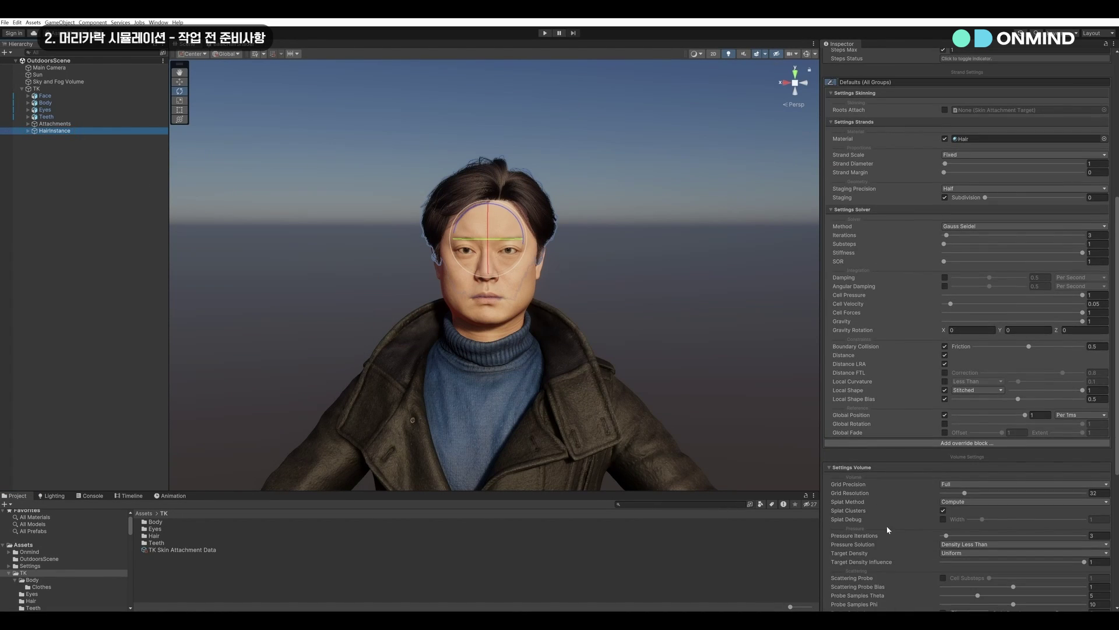
left_click(921, 599)
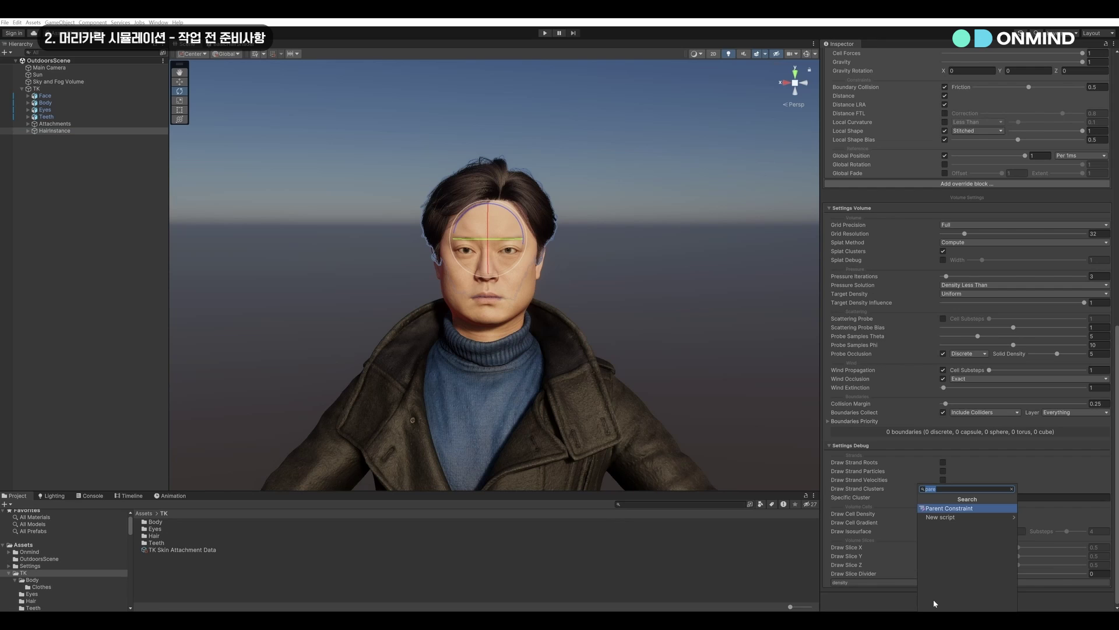
left_click(946, 508)
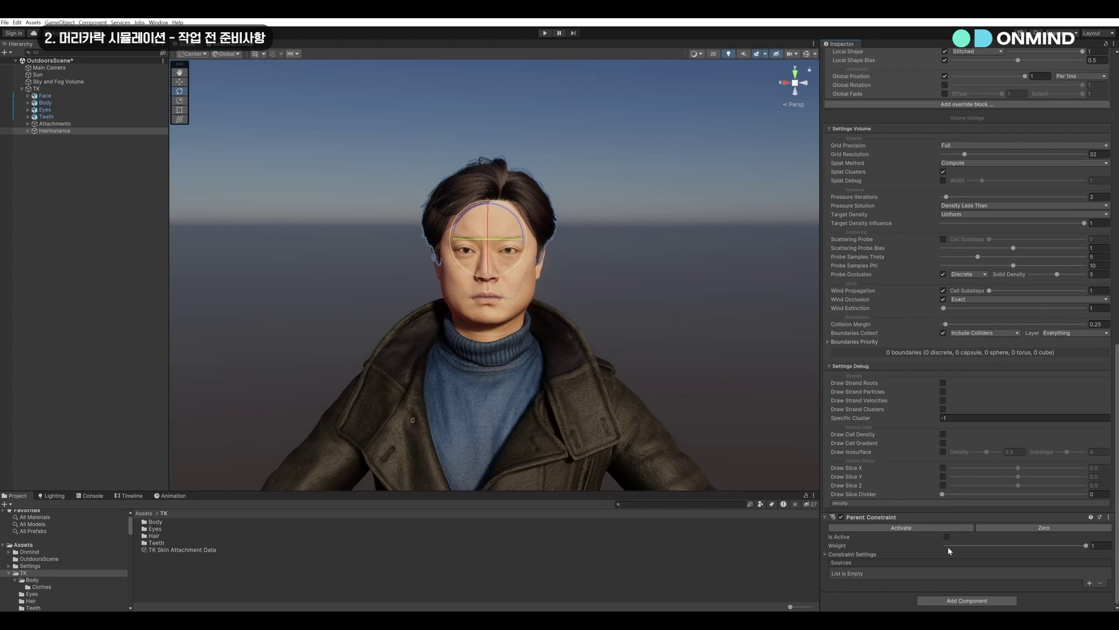
left_click(1089, 584)
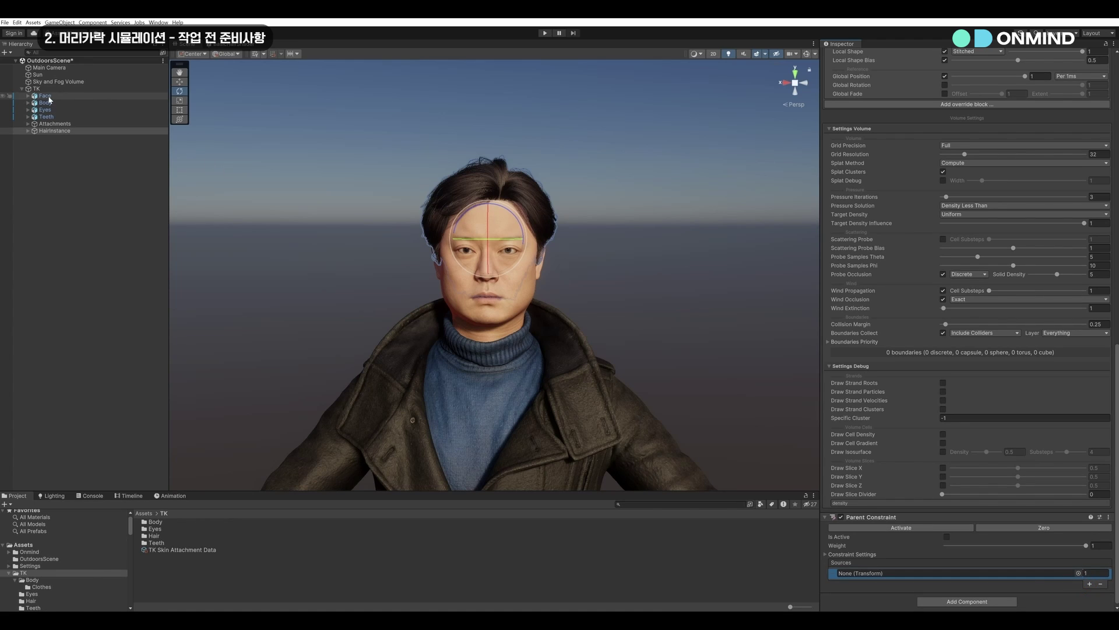
mouse_move(45, 95)
left_mouse_down()
mouse_move(887, 577)
mouse_move(944, 573)
left_mouse_up()
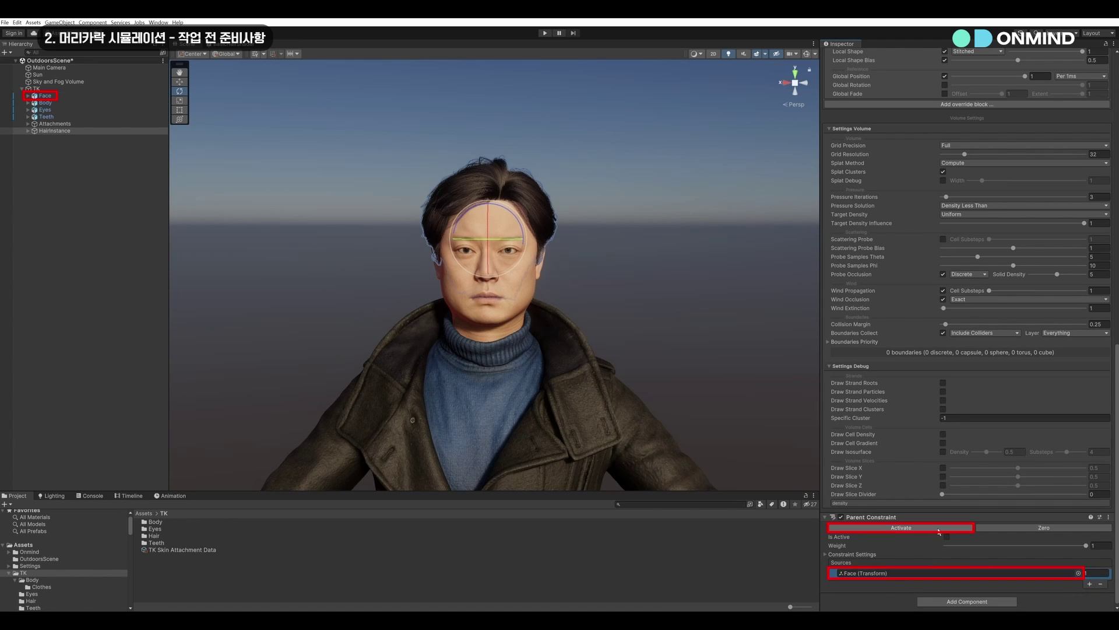
left_click(939, 528)
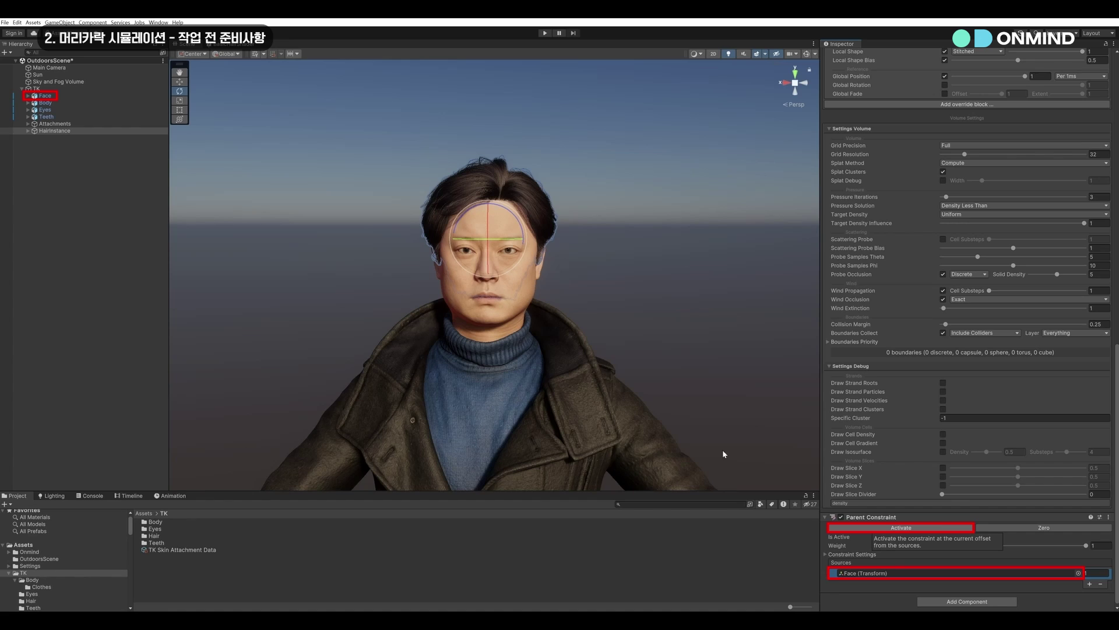
Add a Parent Constraint to both Eyes and Teeth with Face as the source and activate it.
left_click(116, 117)
left_click(115, 109, "ctrl")
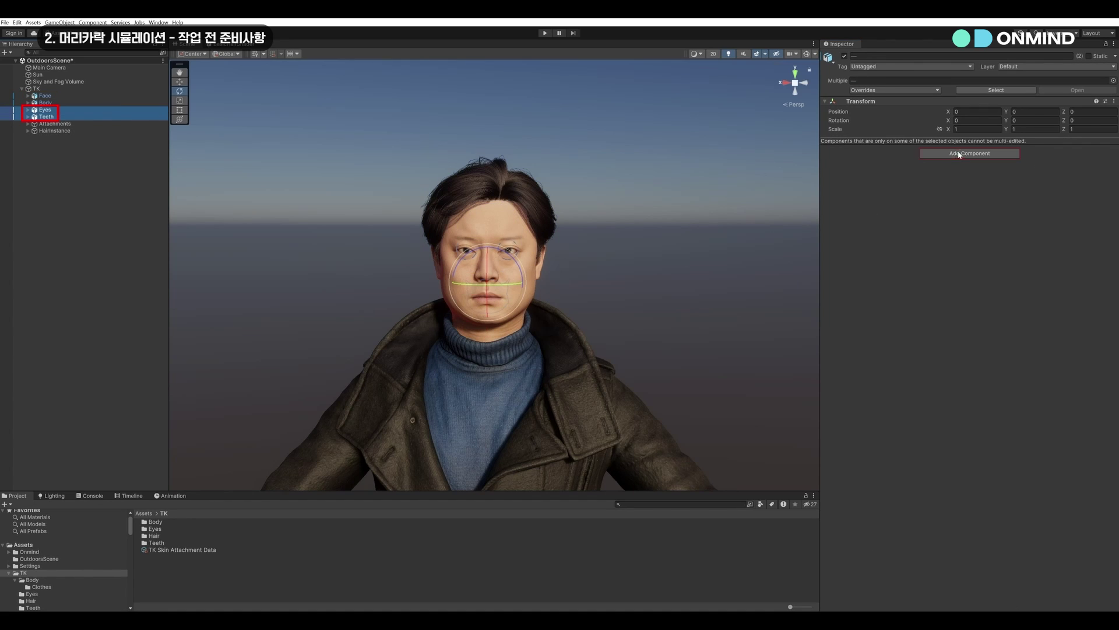
left_click(959, 154)
left_click(948, 184)
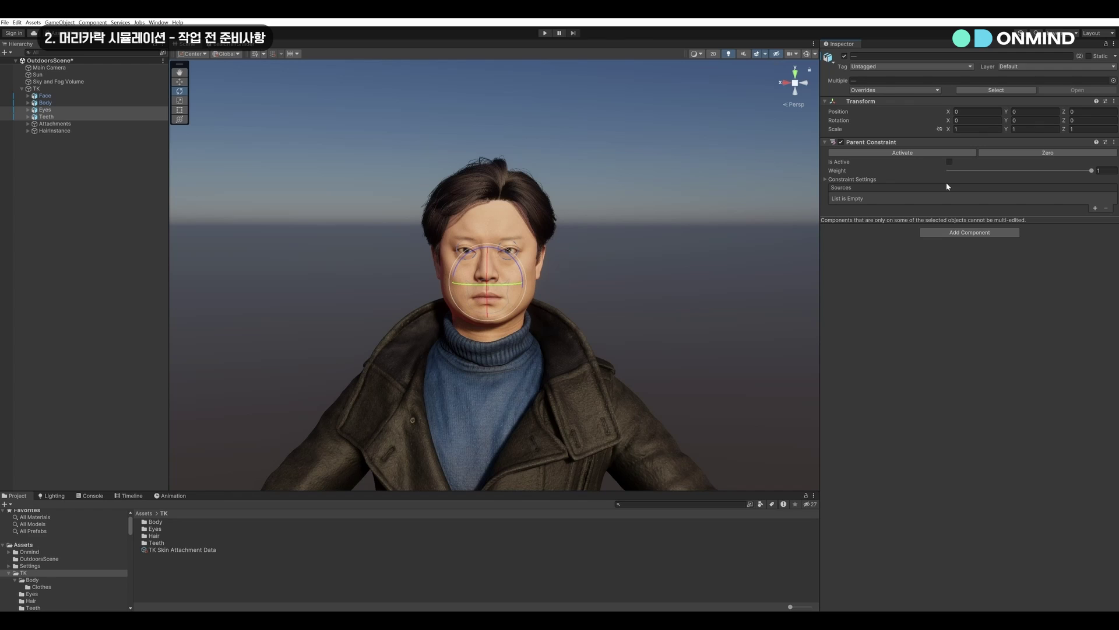
left_click(1096, 209)
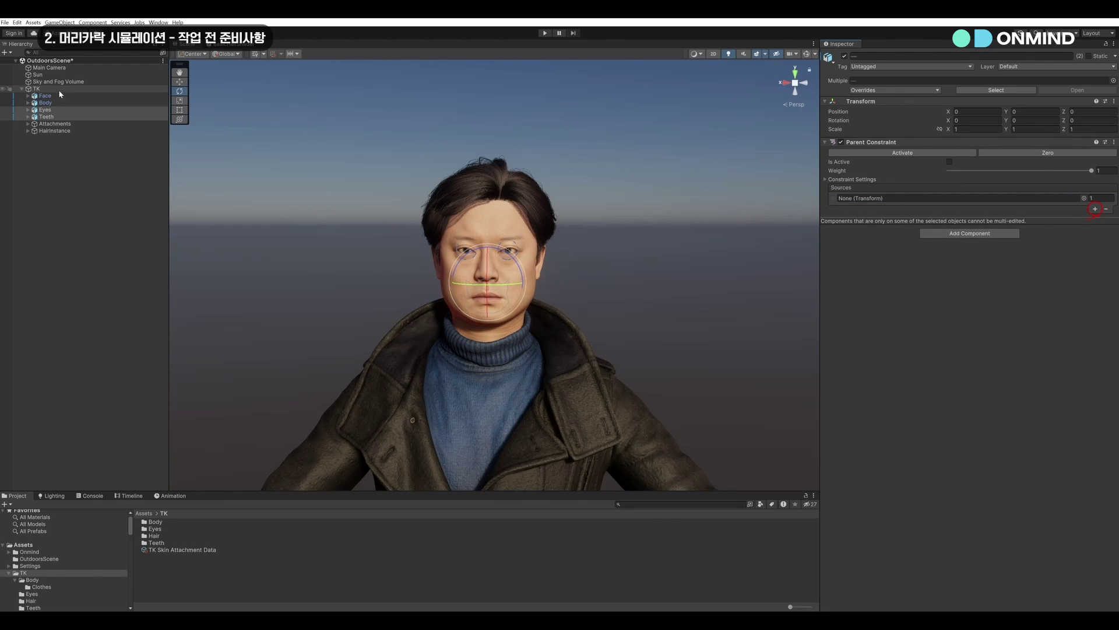
left_click_drag(877, 203, 877, 199)
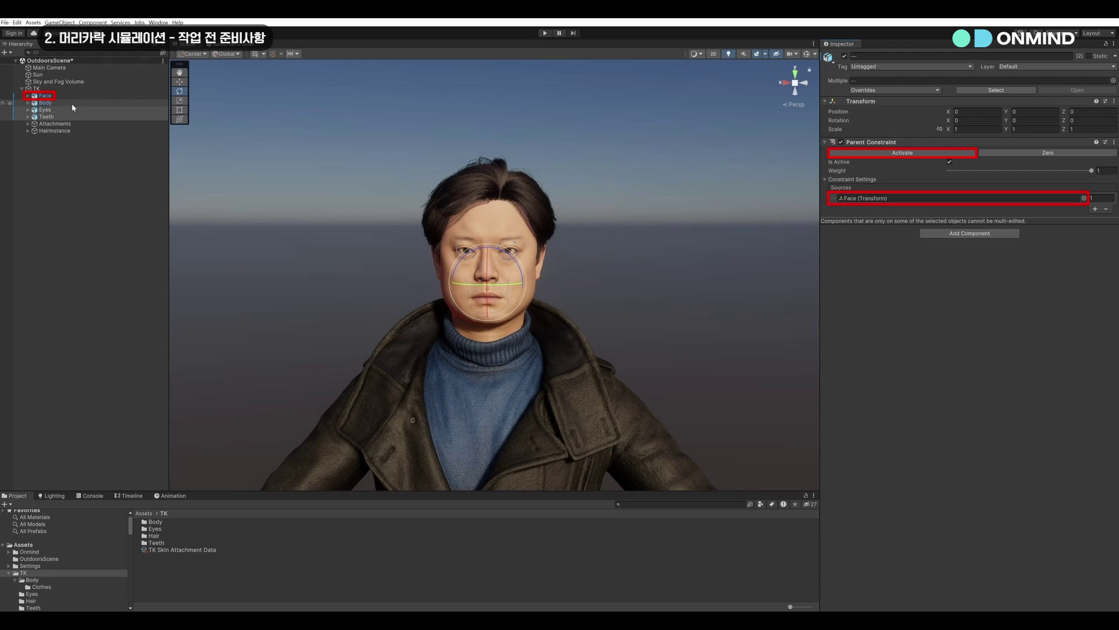
Test the constraints by rotating Face about 23 degrees around its vertical axis, and undo the rotation.
left_click(478, 266)
mouse_move(507, 282)
left_mouse_down()
mouse_move(460, 280)
mouse_move(539, 285)
mouse_move(487, 290)
mouse_move(523, 284)
left_mouse_up()
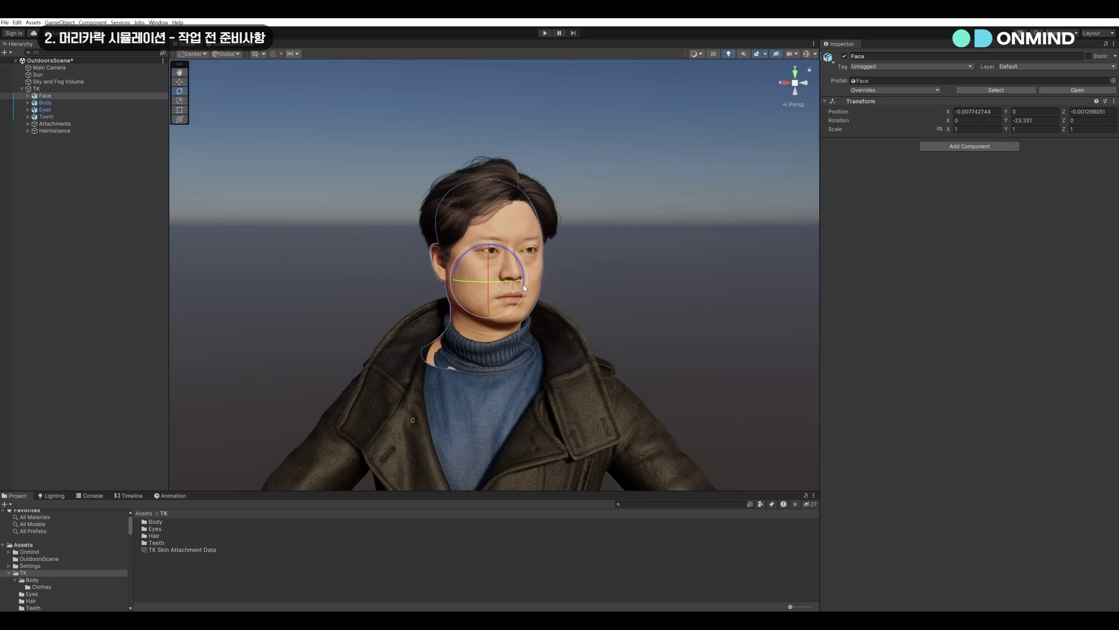
key("ctrl+z")
left_click(107, 292)
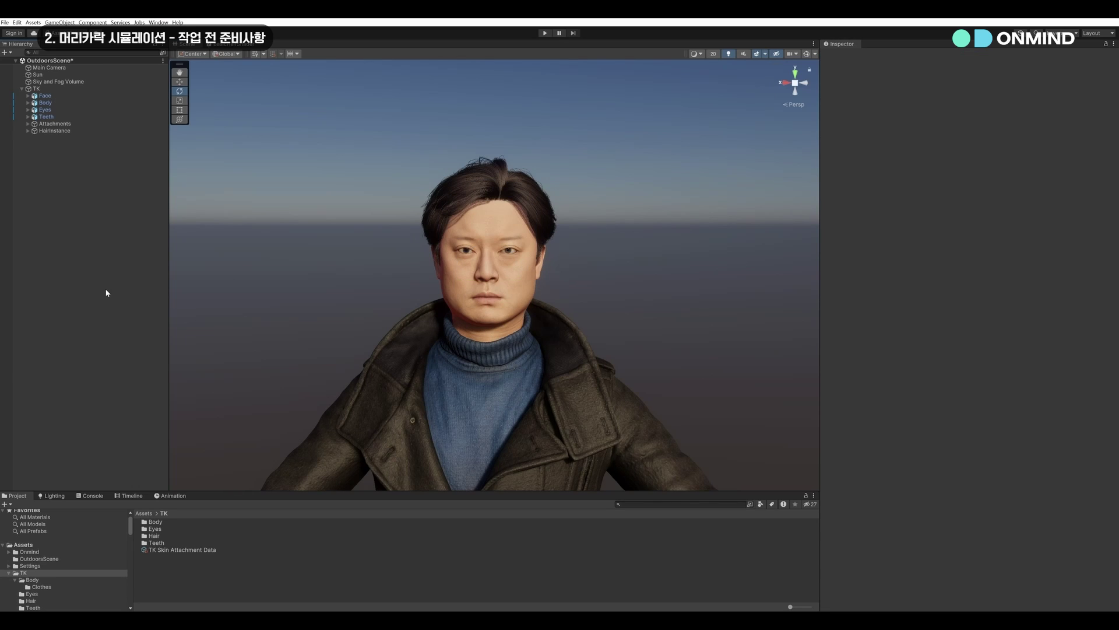
Deactivate the Body object so only the head is displayed, and select Face.
left_click(552, 376)
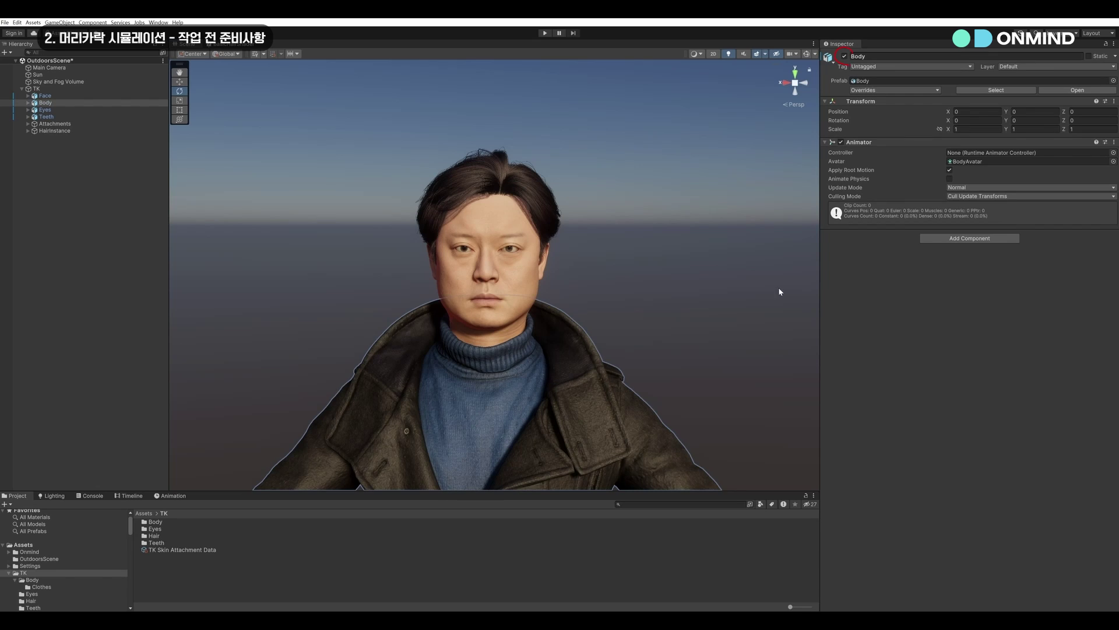
left_click(845, 56)
left_click(528, 280)
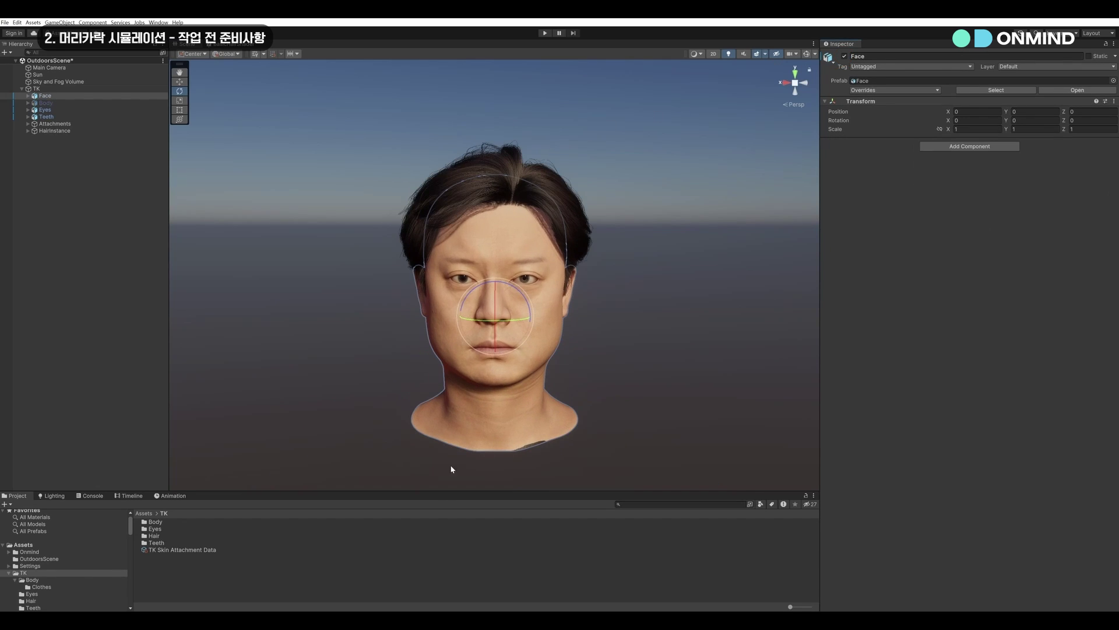
Create an animation clip for Face named Hair Animation.anim, saved in a new Animations folder inside TK.
left_click(173, 496)
left_click(473, 571)
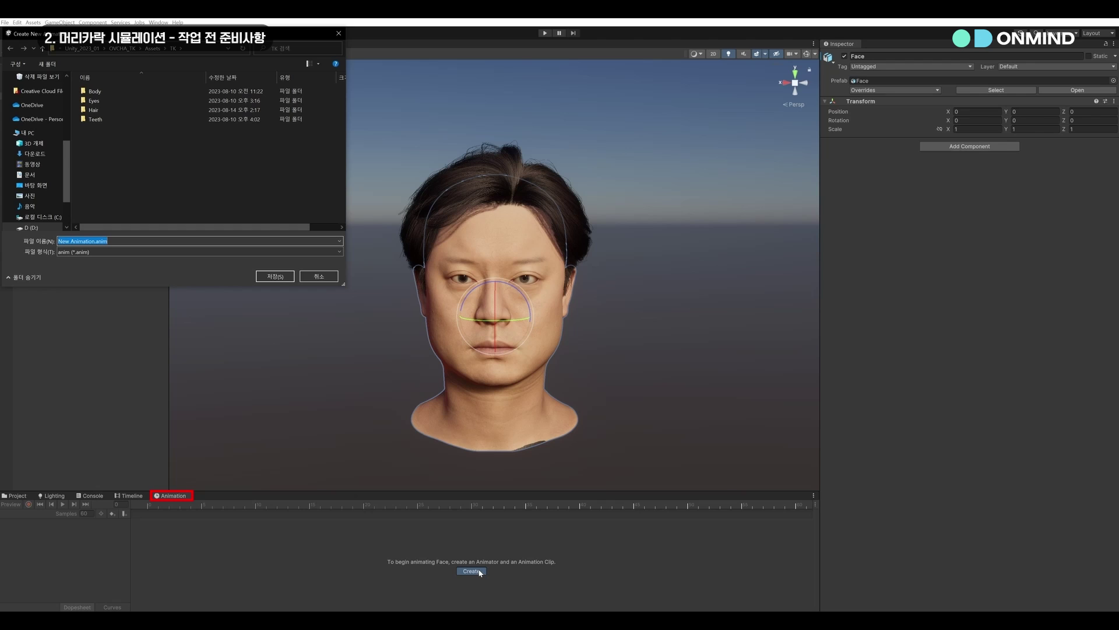
right_click(164, 178)
left_click(180, 172)
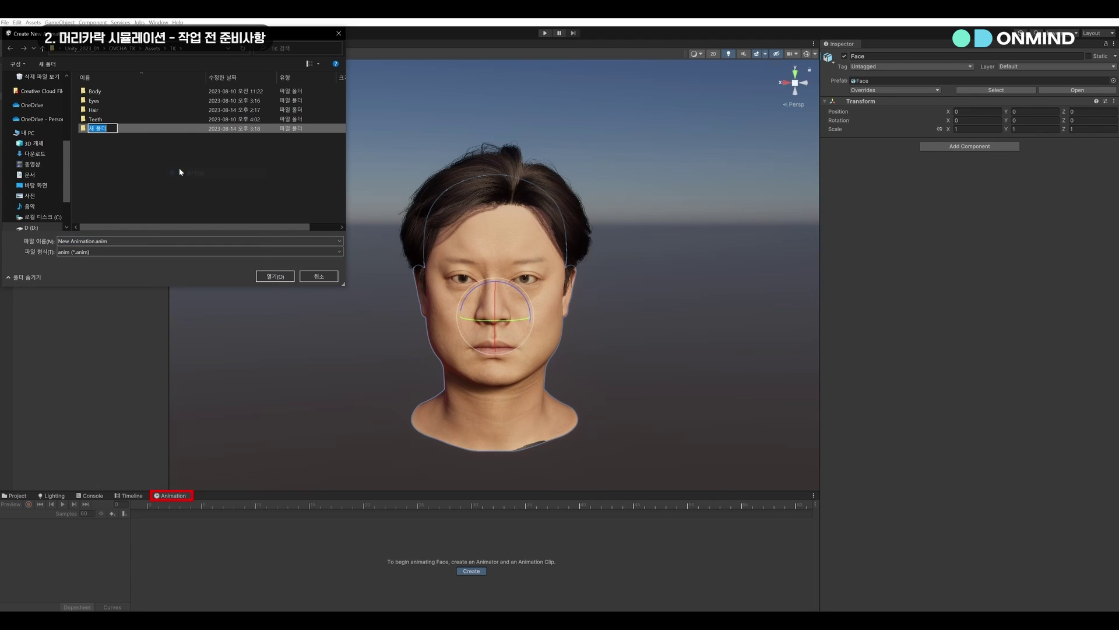
type("Animations")
key("Return")
key("Return")
double_click(63, 241)
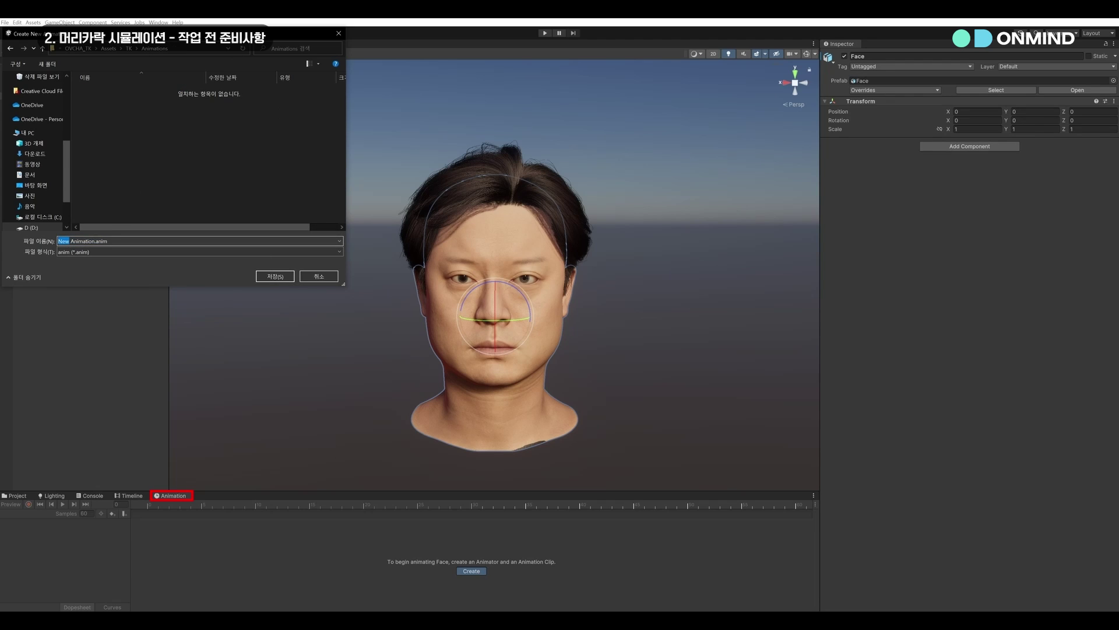
type("Hair")
key("Return")
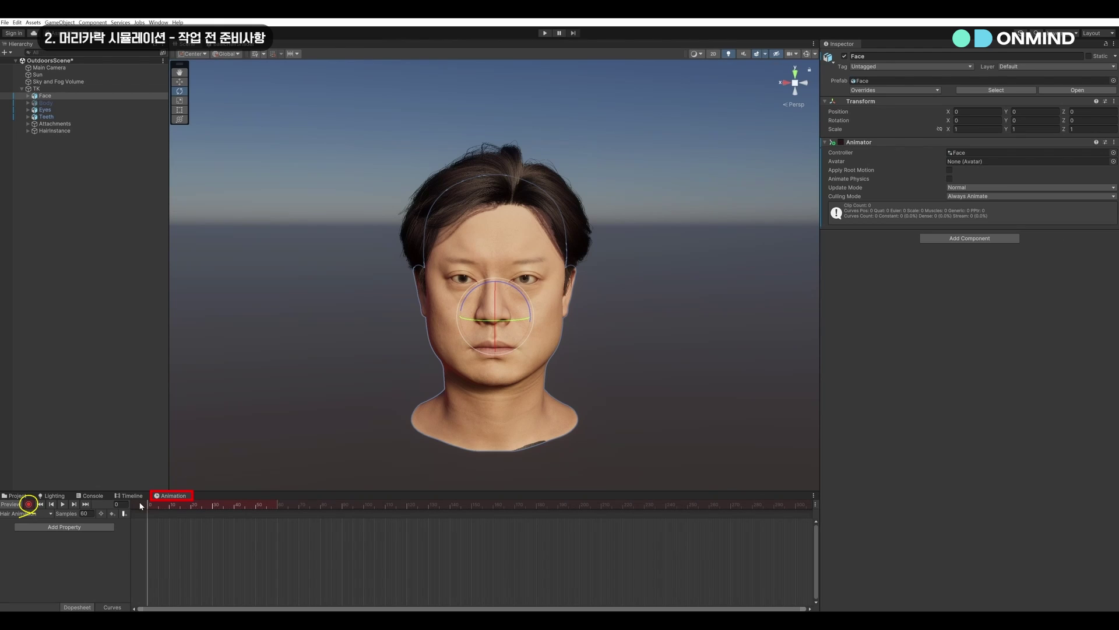
Record Face rotated about 77 degrees around its vertical axis at frame 60, and move those keyframes to frame 30.
left_click(278, 505)
left_click(275, 505)
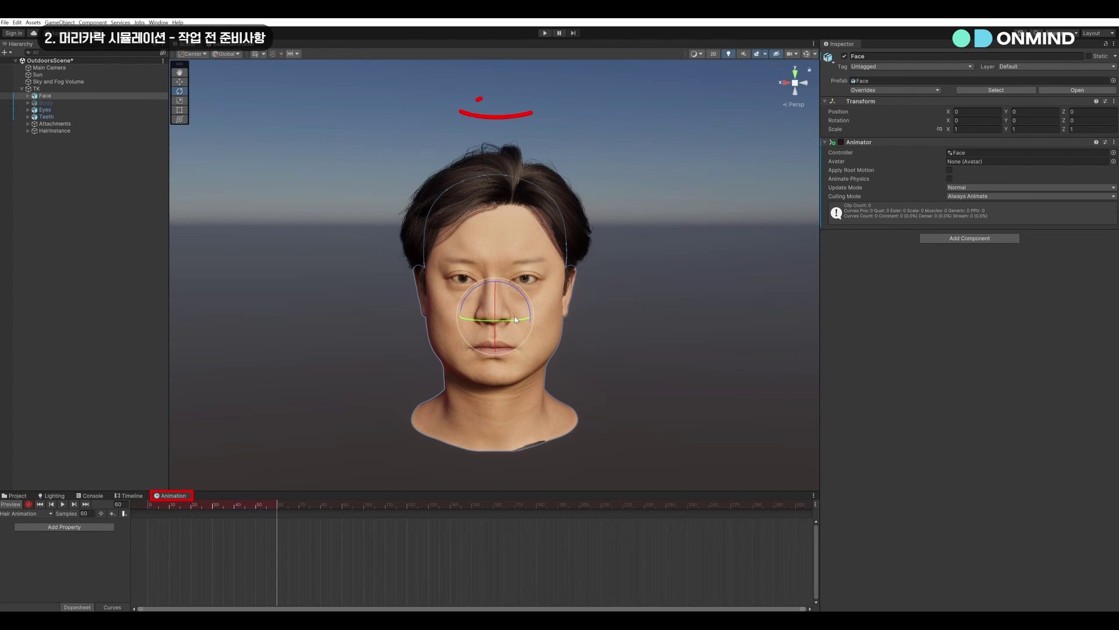
left_click_drag(514, 316, 464, 328)
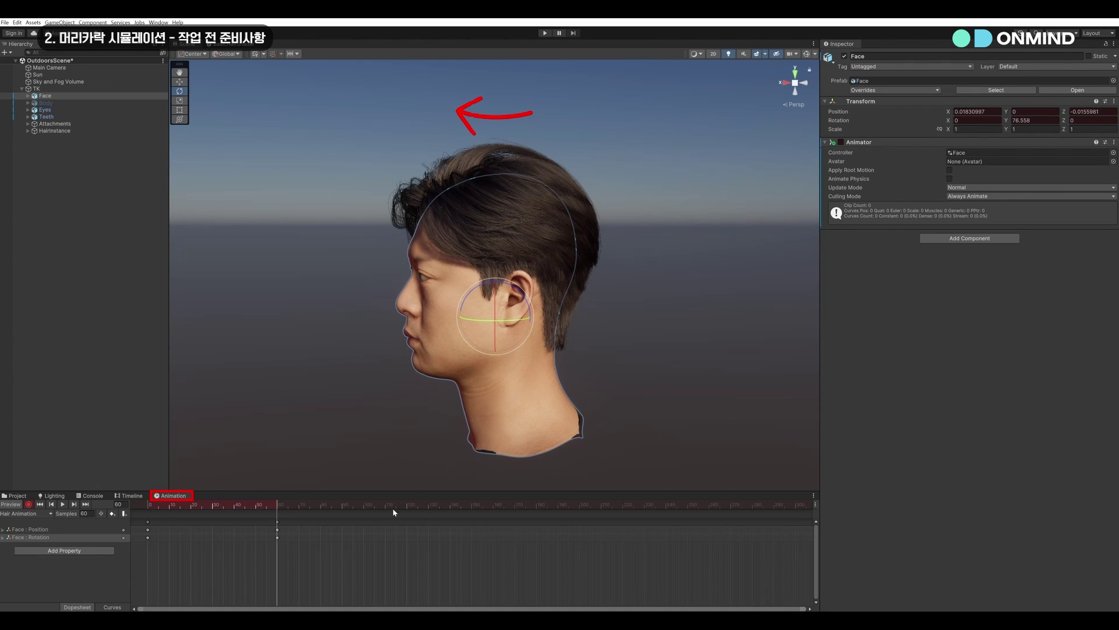
left_click_drag(278, 523, 212, 526)
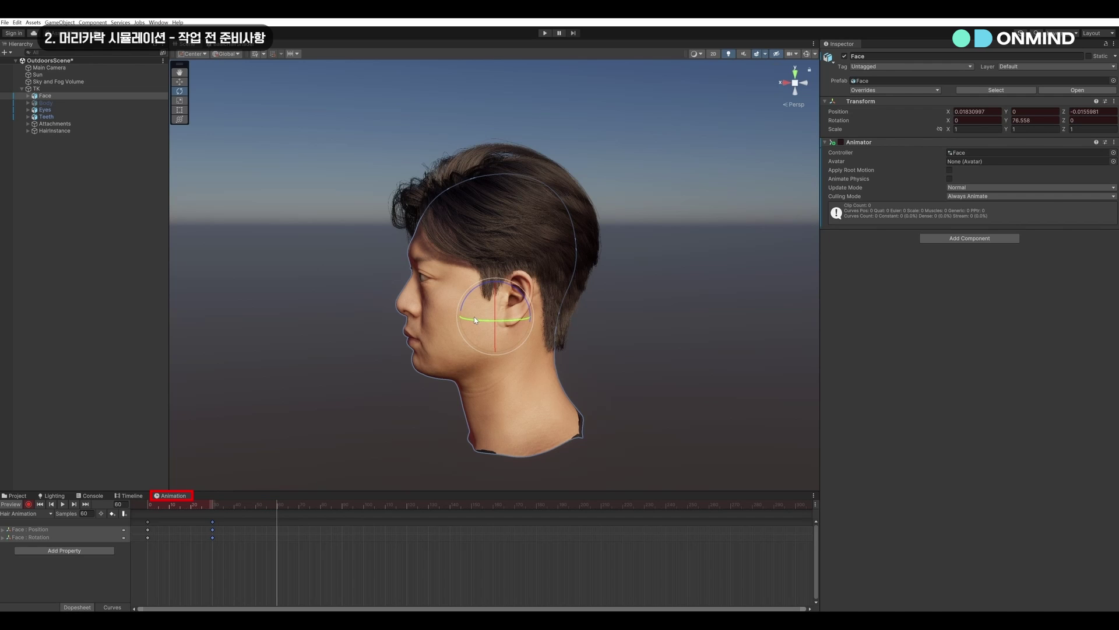
Key Face's Y rotation at about -69 degrees on frame 60 and at 0 on frame 90.
mouse_move(474, 317)
left_mouse_down()
mouse_move(577, 326)
mouse_move(542, 332)
mouse_move(551, 335)
left_mouse_up()
left_click(342, 505)
left_click(1032, 120)
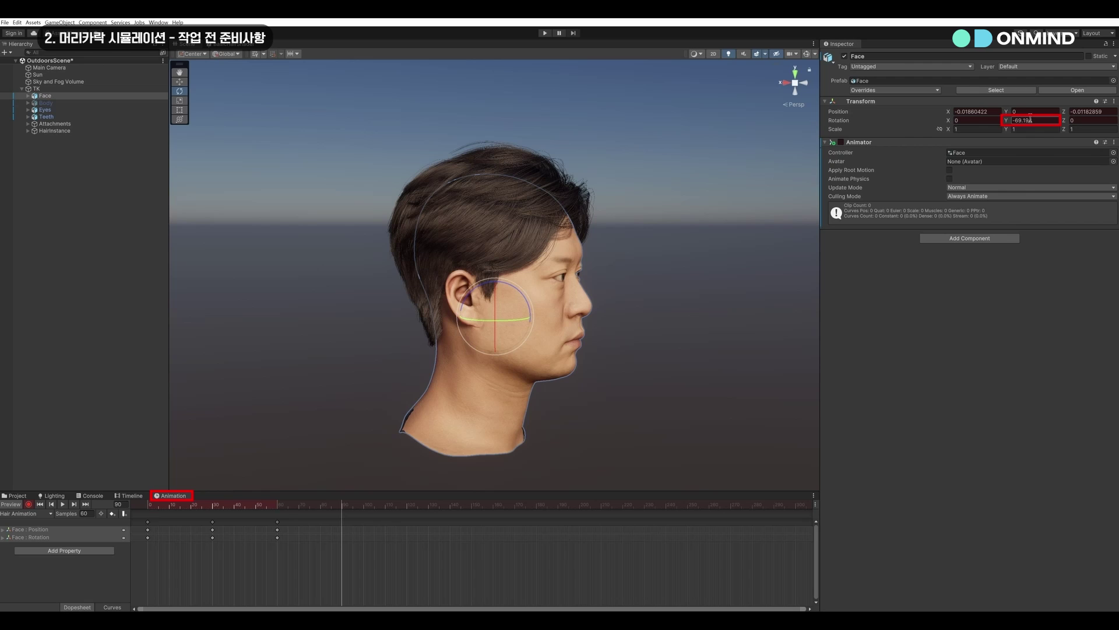
type("0")
Delete the Face Position track from the clip and paste a rotation keyframe at about frame 300.
left_click(35, 529)
key("Delete")
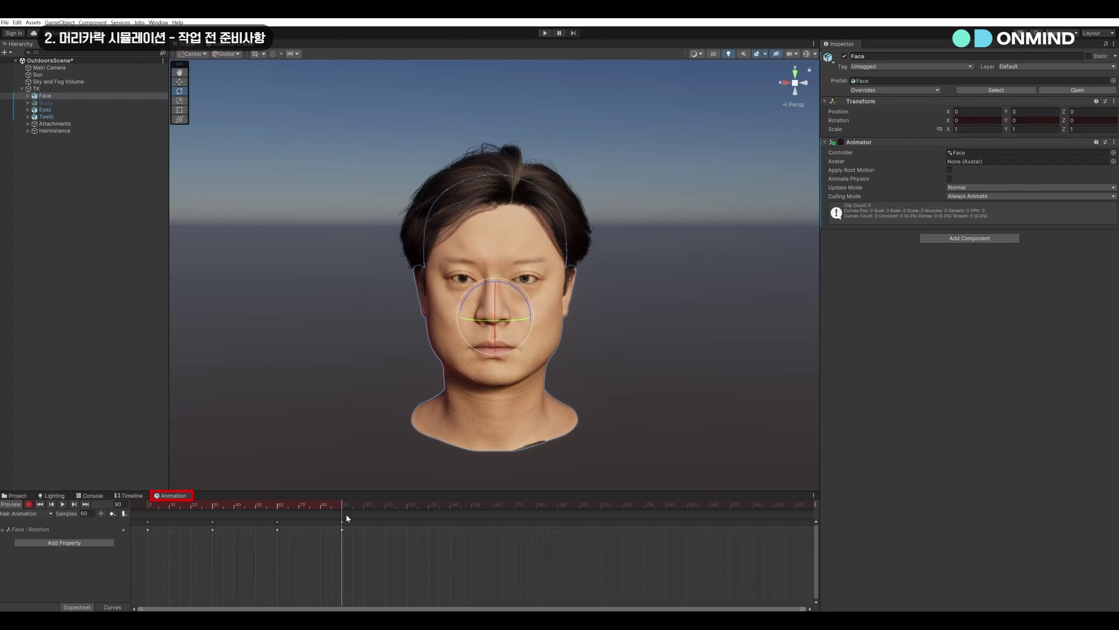
left_click_drag(551, 505, 694, 517)
left_click_drag(629, 505, 798, 504)
key("ctrl+v")
Preview the head rotation clip, and enter Play mode to run the hair simulation.
left_click(62, 505)
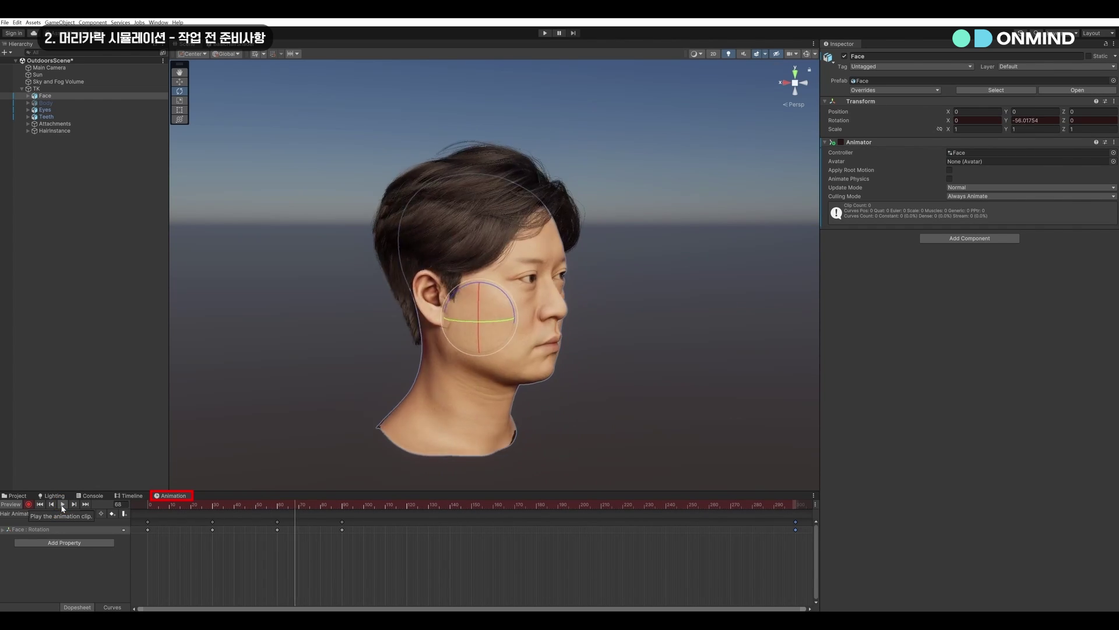
left_click(470, 121)
left_click(545, 33)
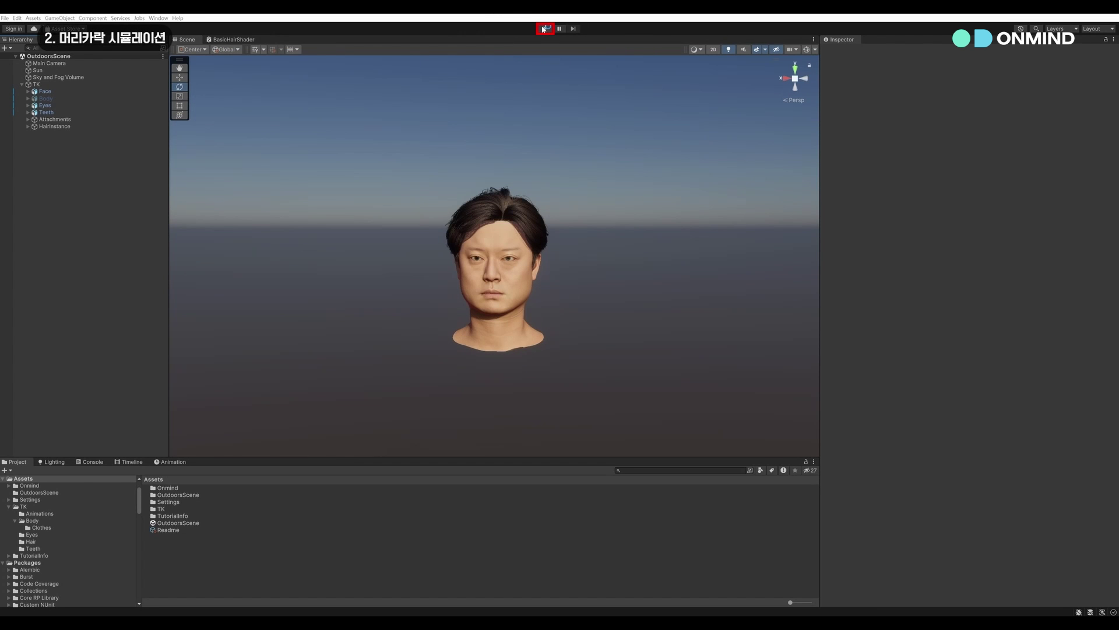
left_click(543, 29)
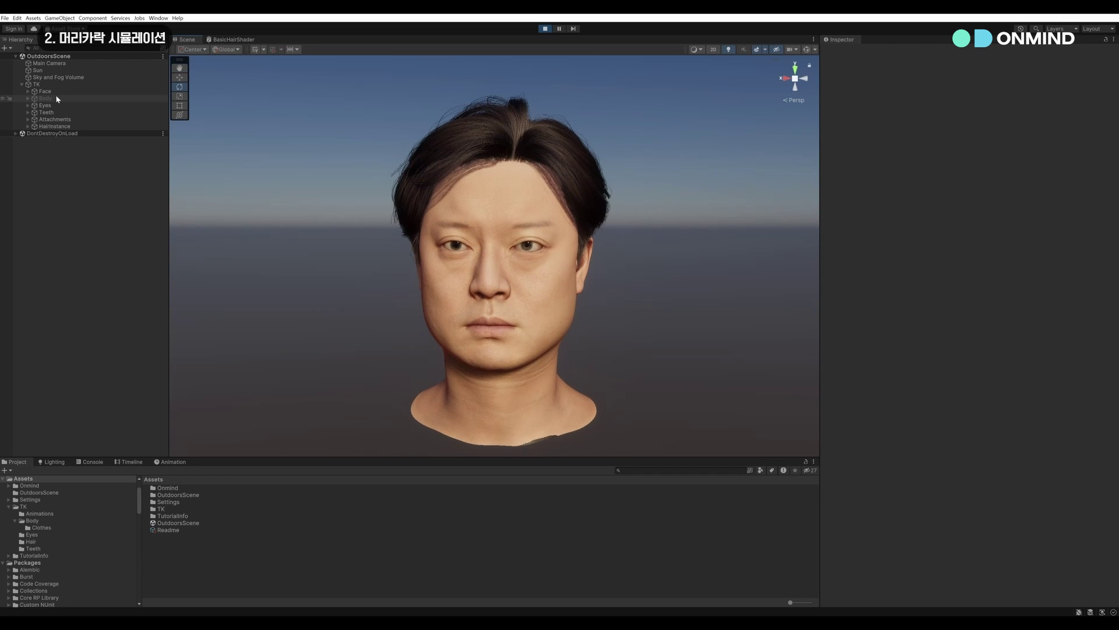
Set the Global Position interval to Per Second in HairInstance's solver settings.
left_click(54, 126)
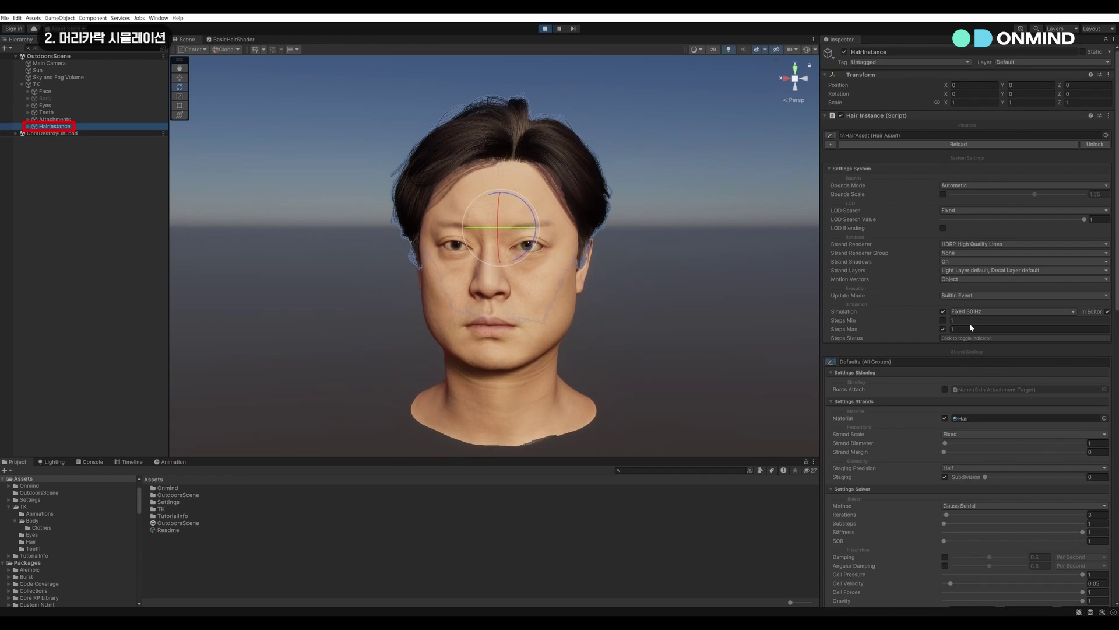
scroll(946, 312, "down", 9)
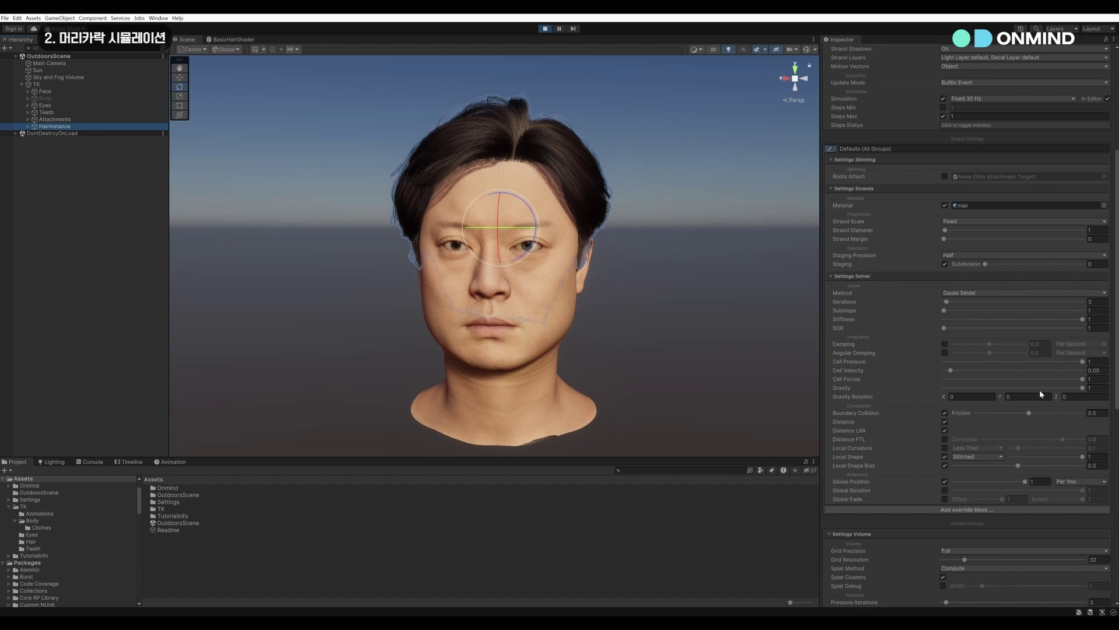
left_click(1070, 483)
left_click(1071, 492)
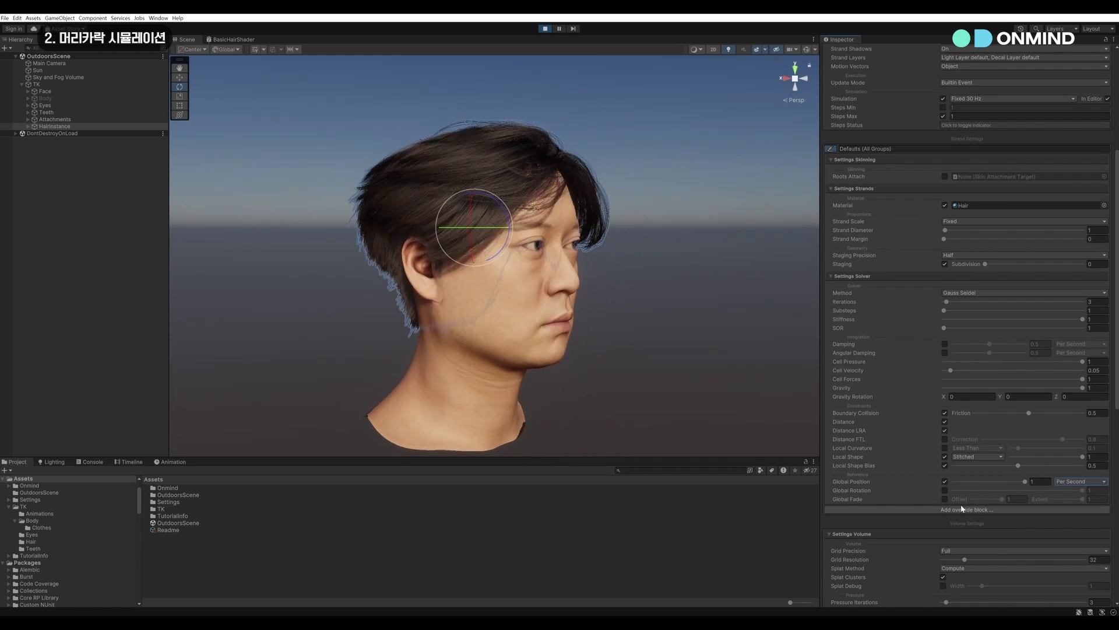
Enable Global Fade on HairInstance with Offset 0.5 and Extent 0.63.
left_click(945, 499)
left_click_drag(994, 503, 987, 501)
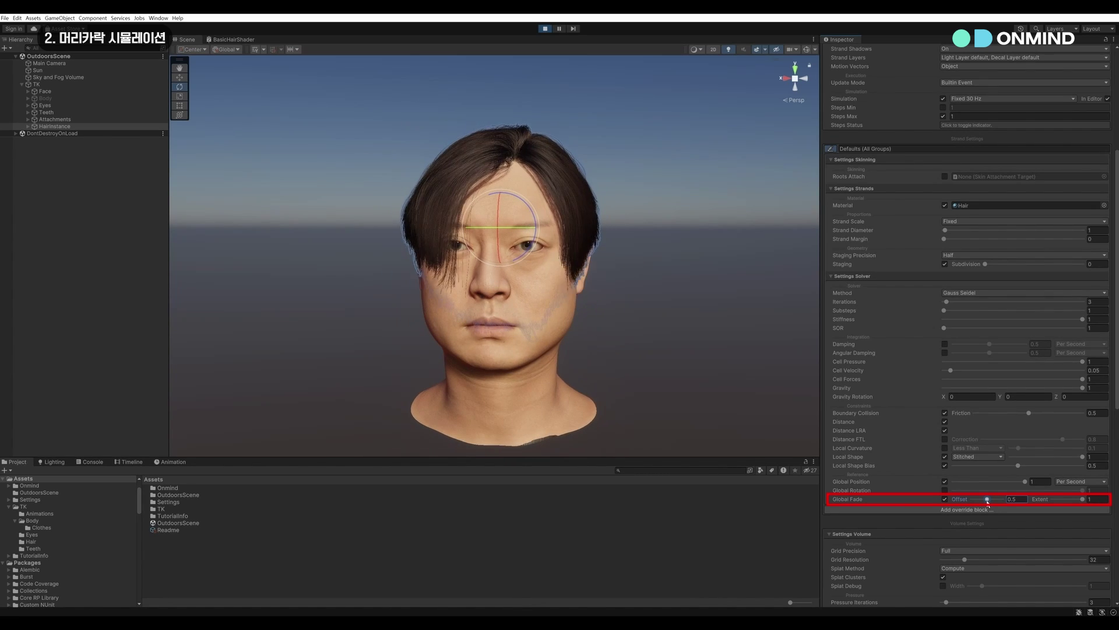
left_click_drag(1082, 499, 1073, 499)
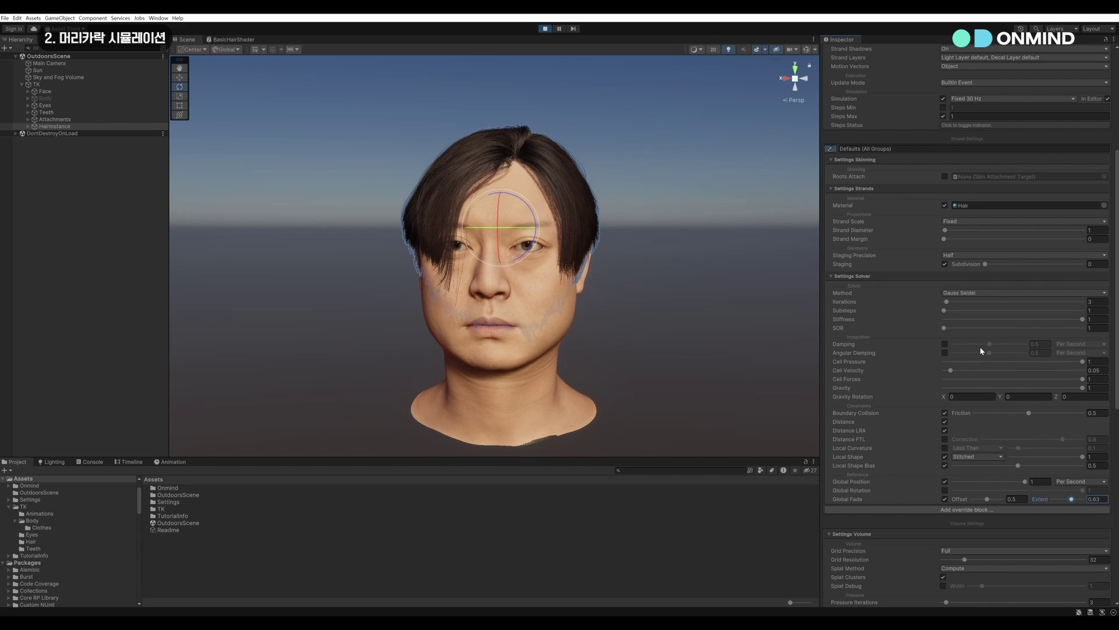
Lower the hair's Gravity to 0.51 and set the solver to 8 Iterations and 2 Substeps.
left_click_drag(1082, 388, 1075, 389)
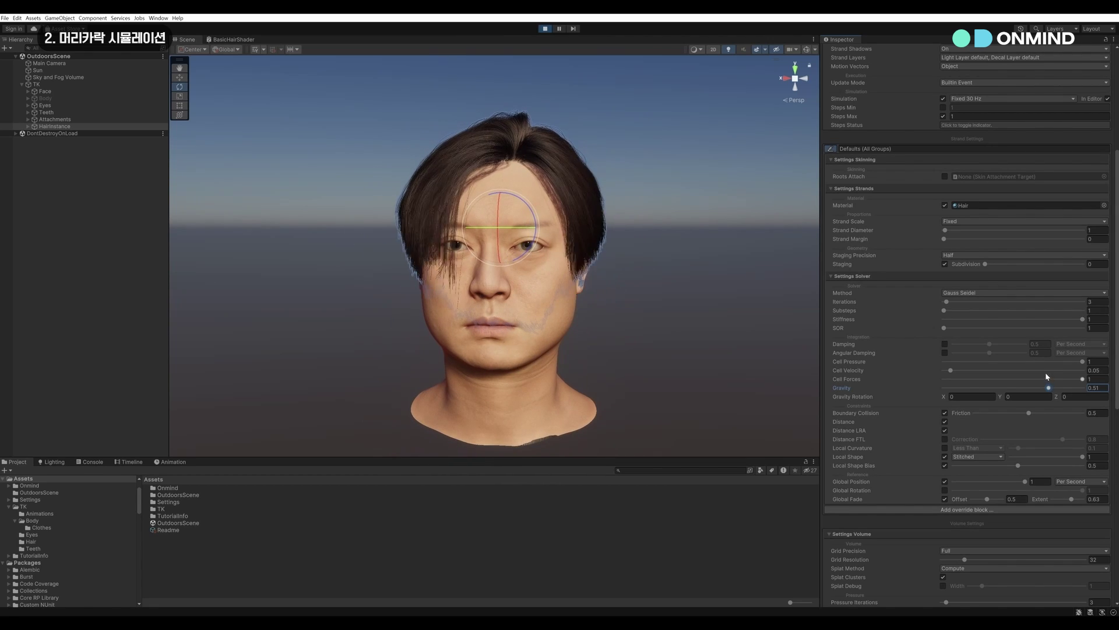
left_click_drag(952, 302, 951, 304)
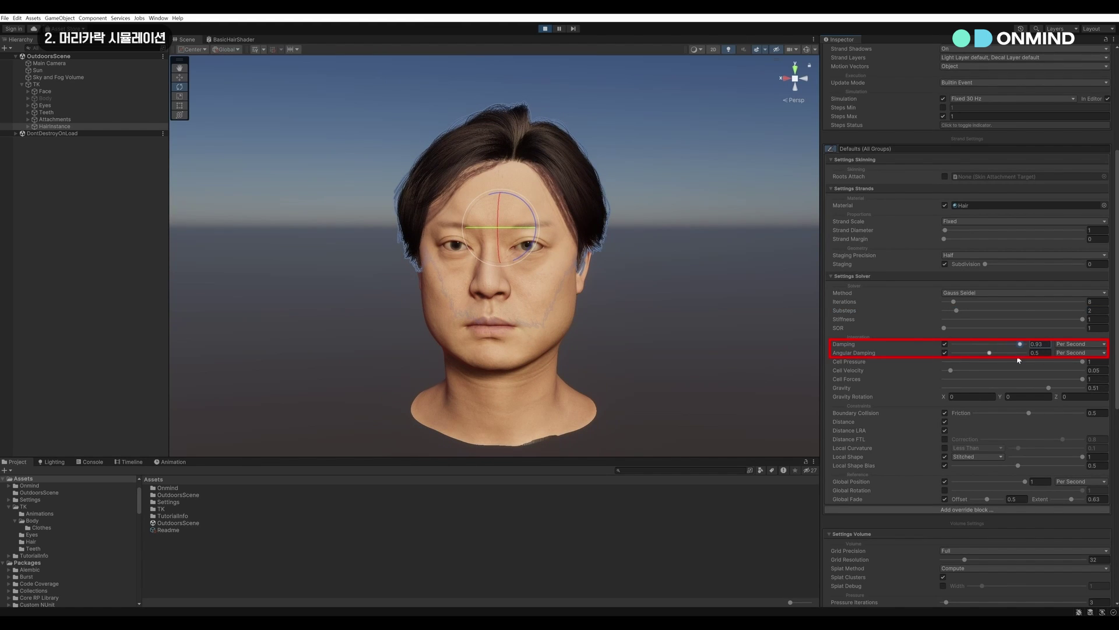
Set the hair's Damping to 0.912 and Angular Damping to 0.918, and inspect the moving hair from several angles.
left_click(1020, 353)
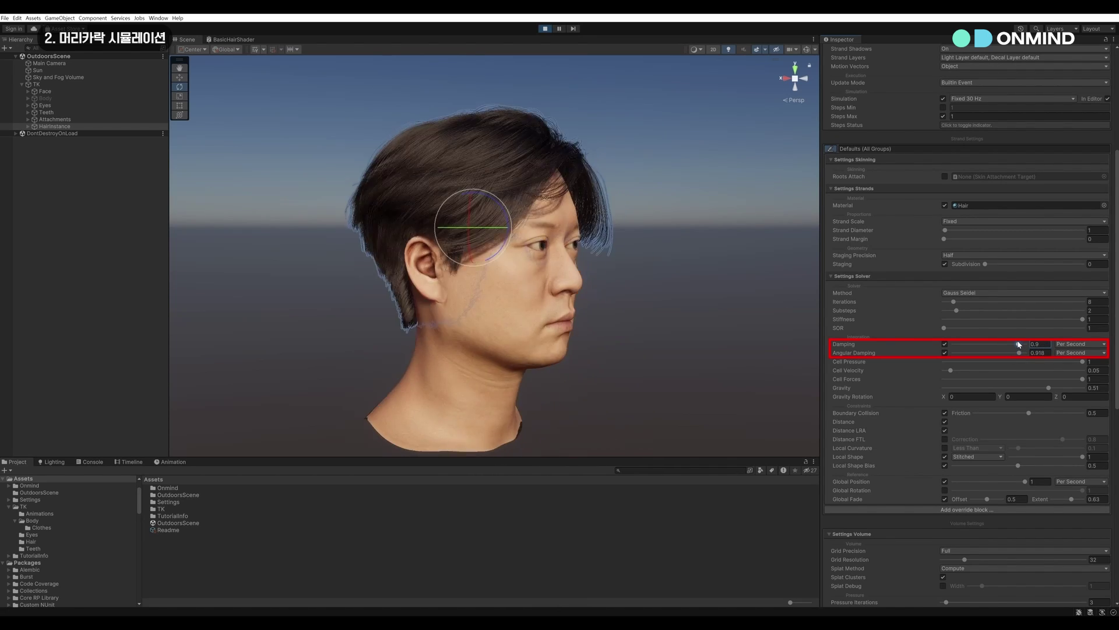
left_click_drag(1021, 344, 1018, 345)
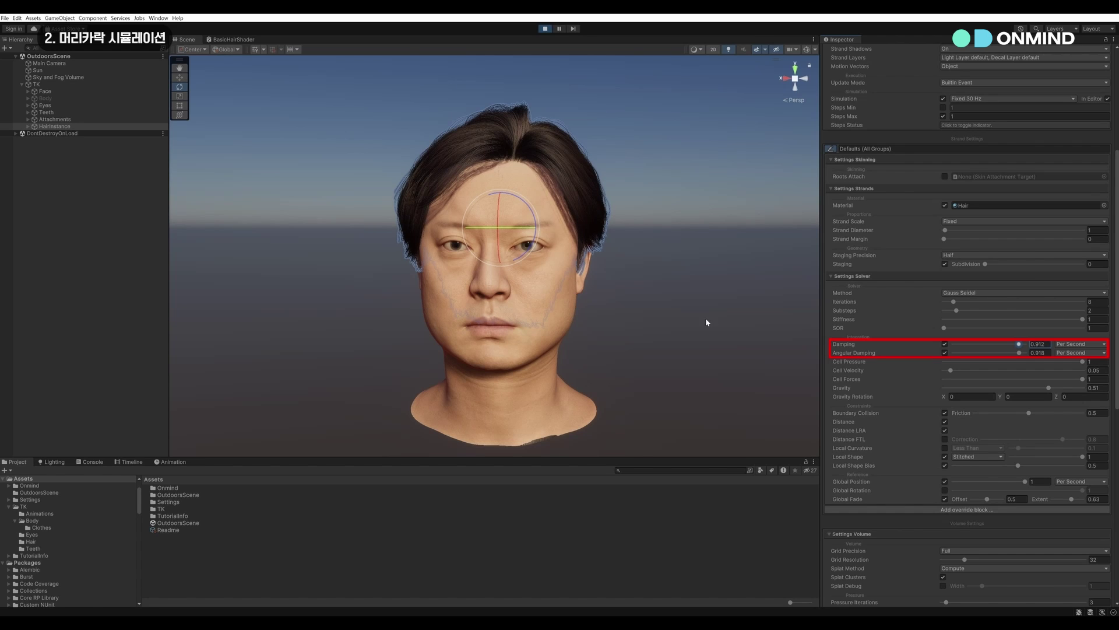
left_click_drag(640, 296, 697, 342, "alt")
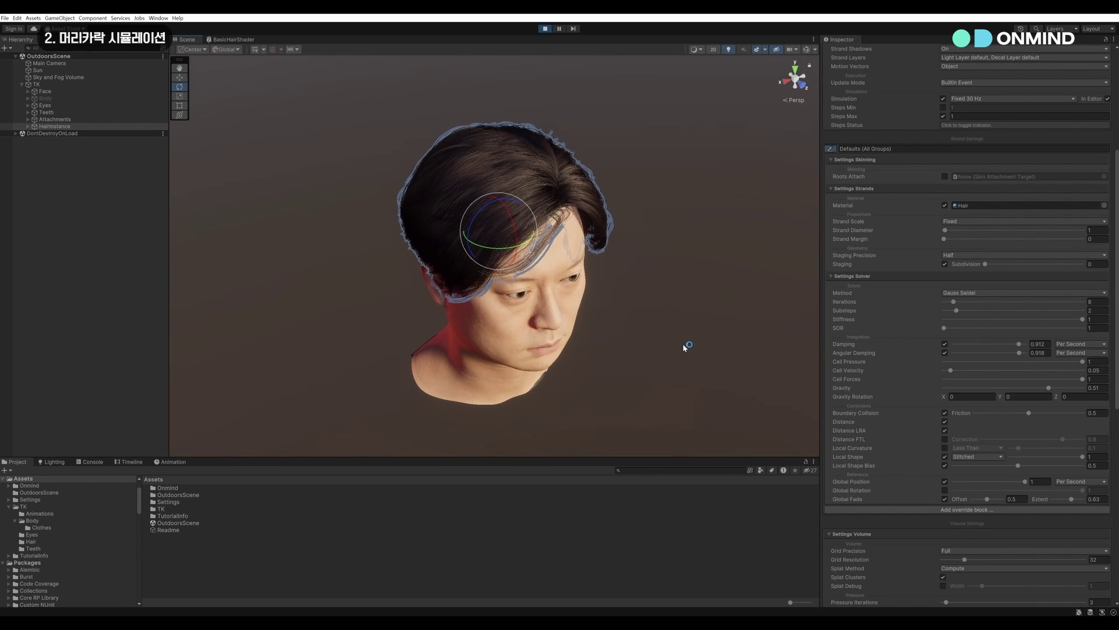
left_click_drag(654, 311, 618, 278, "alt")
Copy the tuned Hair Instance component, exit Play mode, and paste its values back onto HairInstance.
scroll(972, 271, "up", 5)
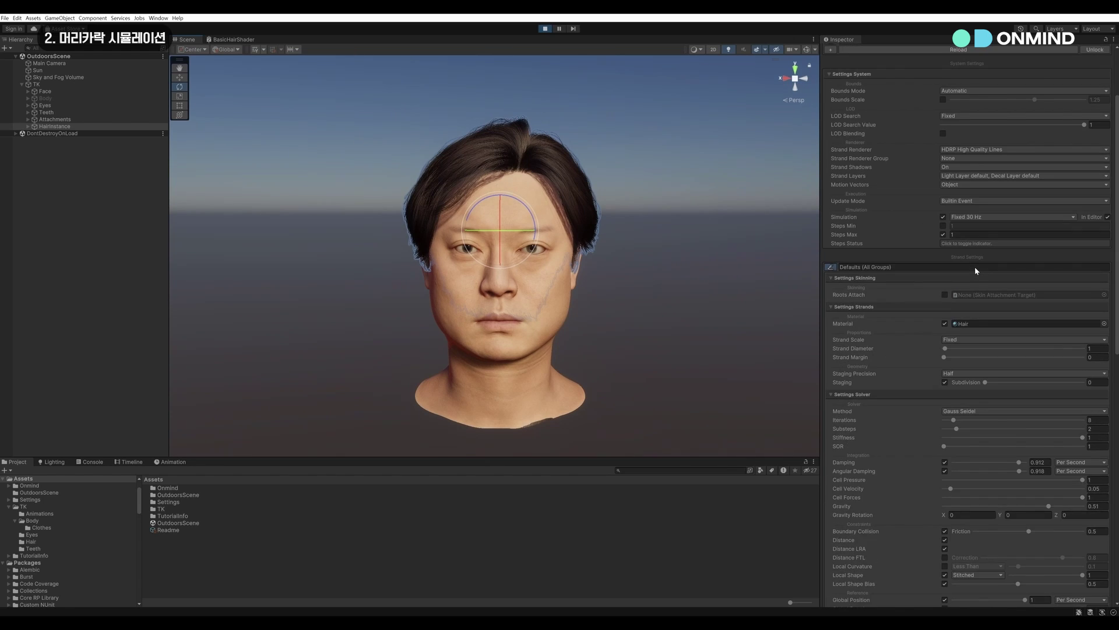
right_click(896, 119)
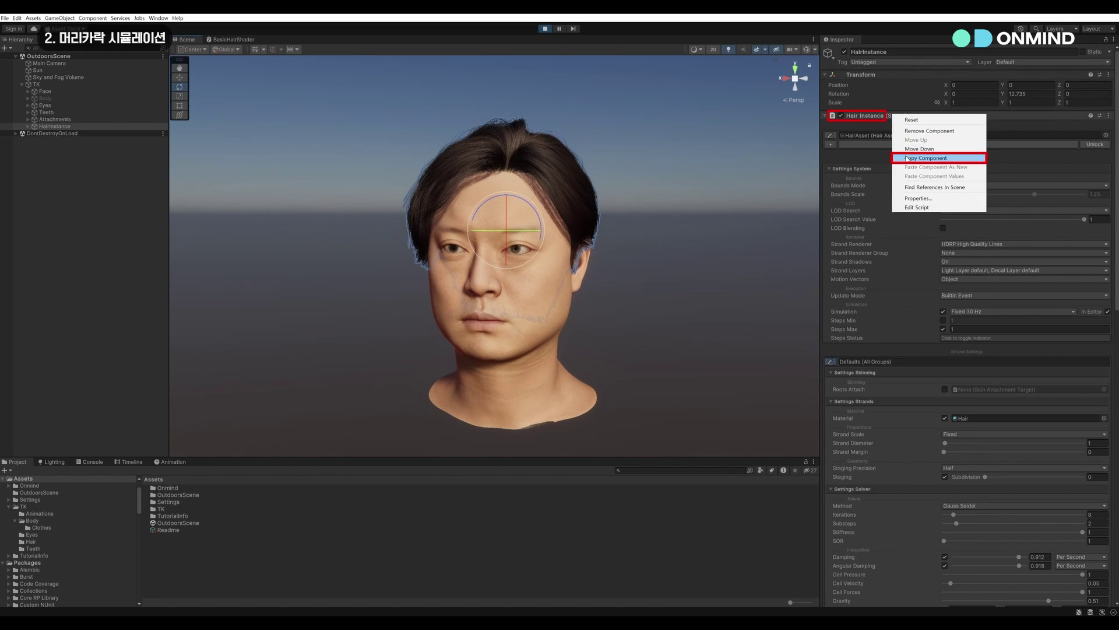
left_click(907, 159)
left_click(546, 29)
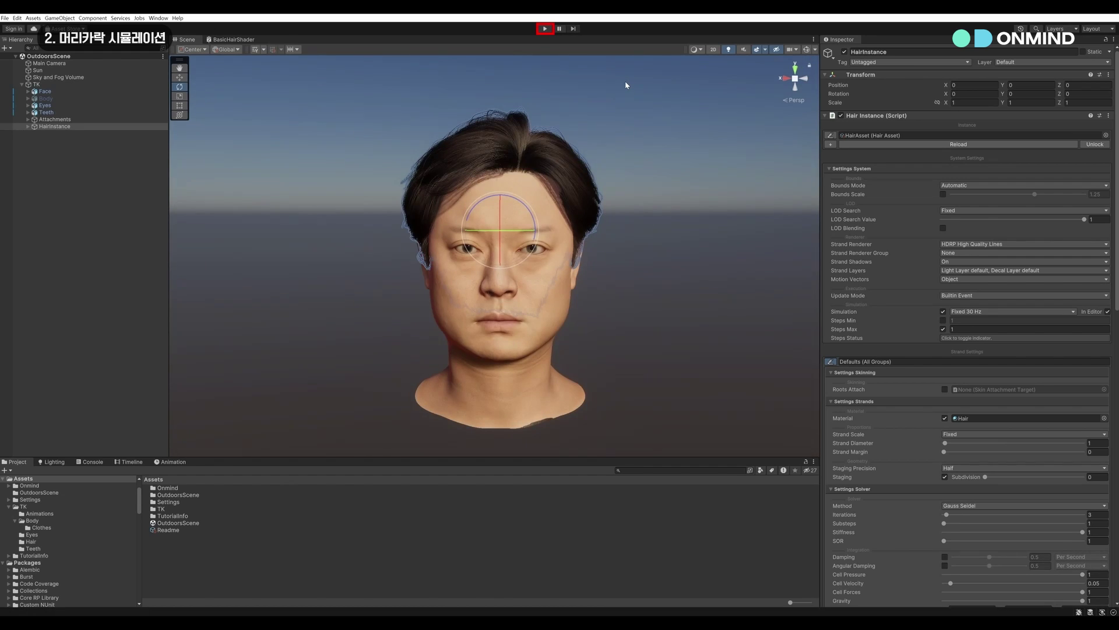
right_click(892, 116)
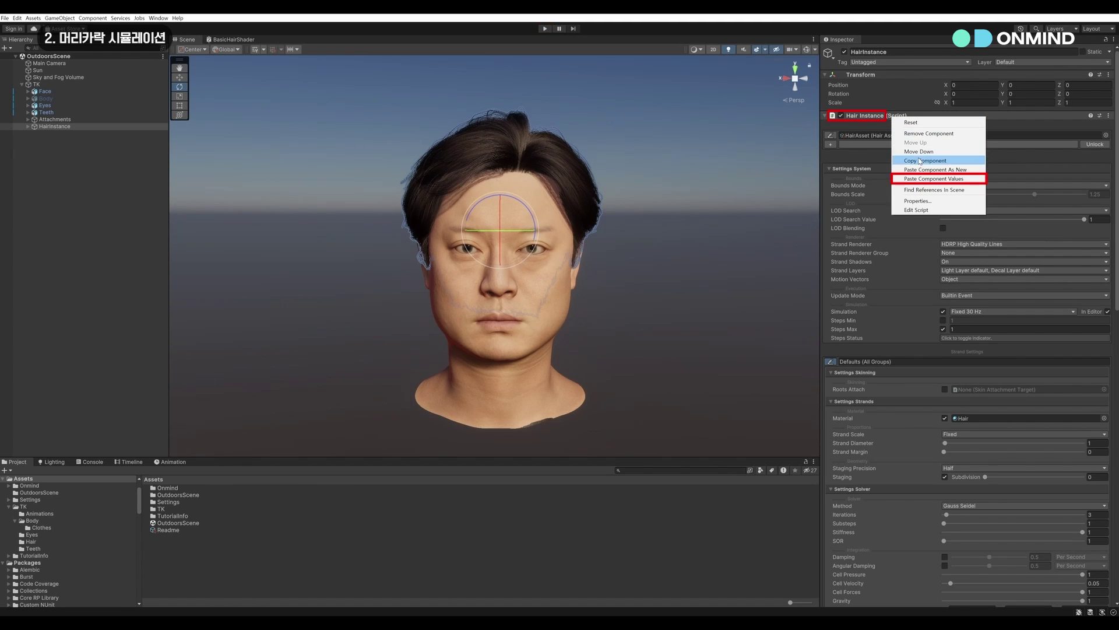
left_click(919, 180)
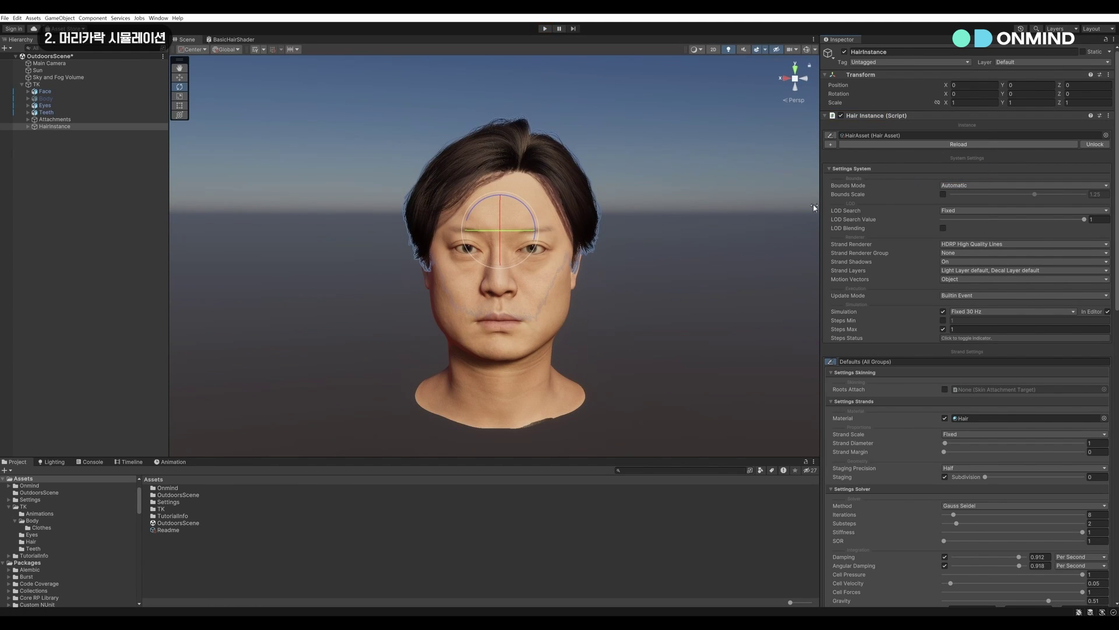
Run the scene in Play mode to check the pasted hair settings, and stop it.
left_click(547, 28)
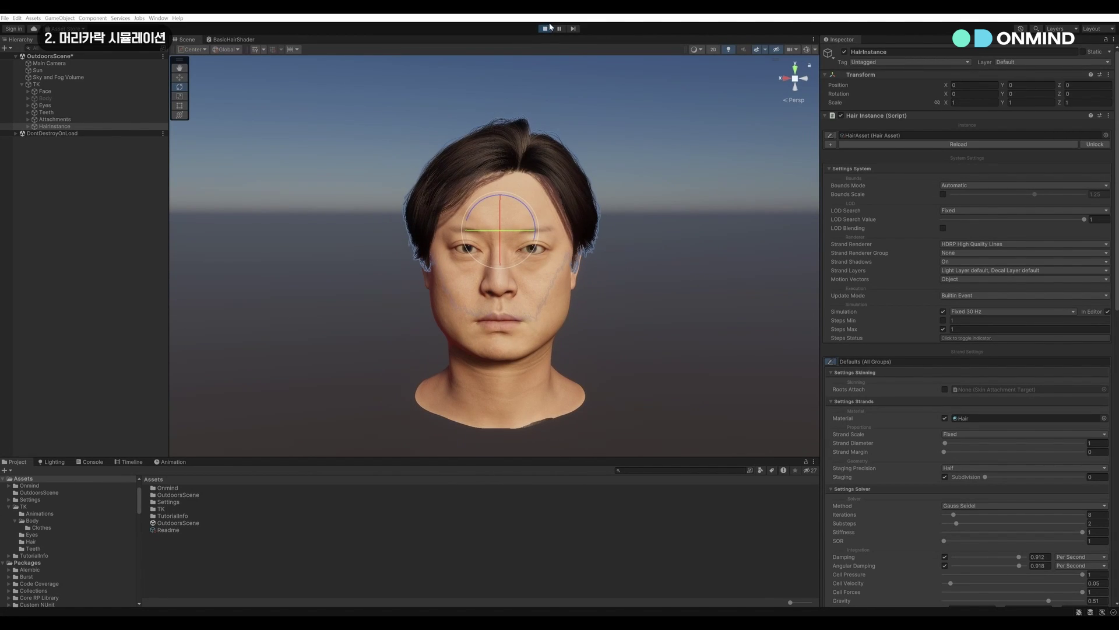
left_click(547, 29)
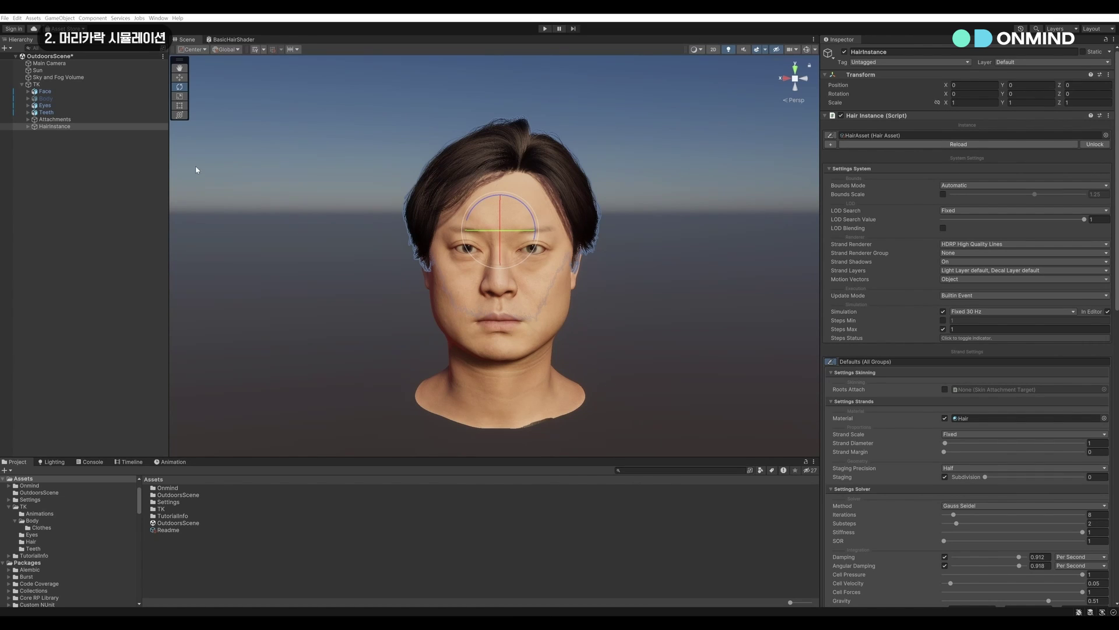
Remove the Animator component from the Face object.
left_click(91, 92)
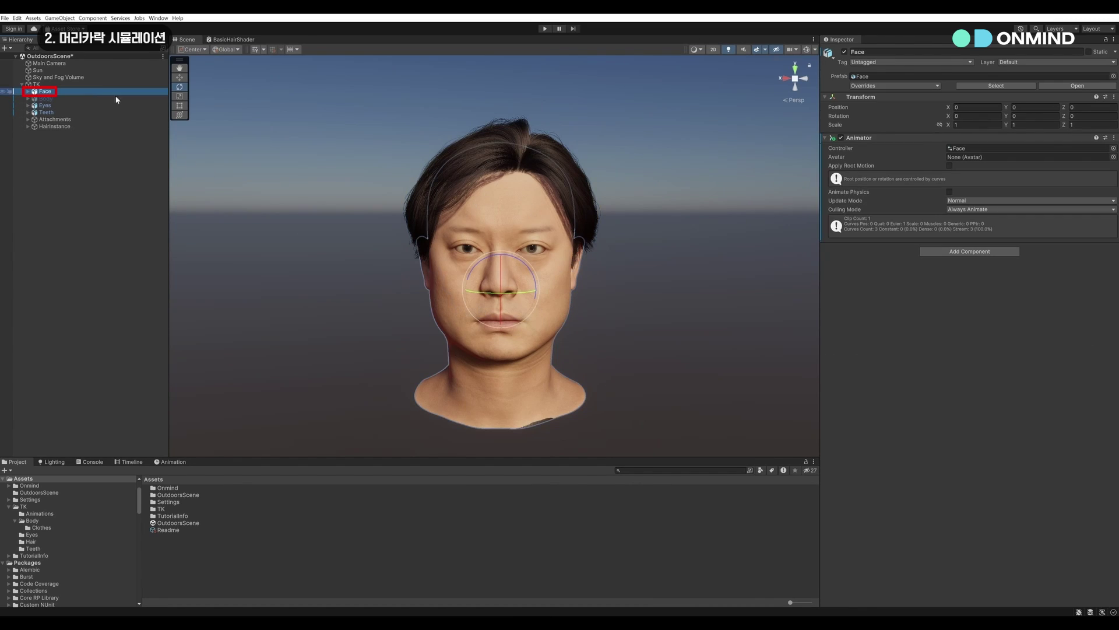
right_click(873, 138)
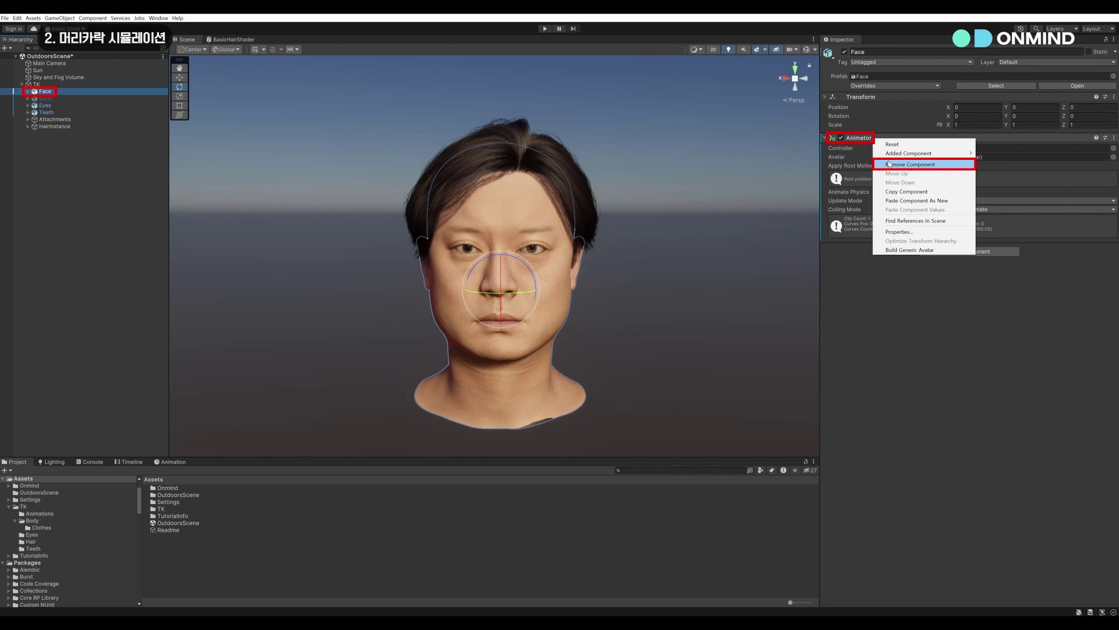
left_click(889, 164)
left_click(98, 300)
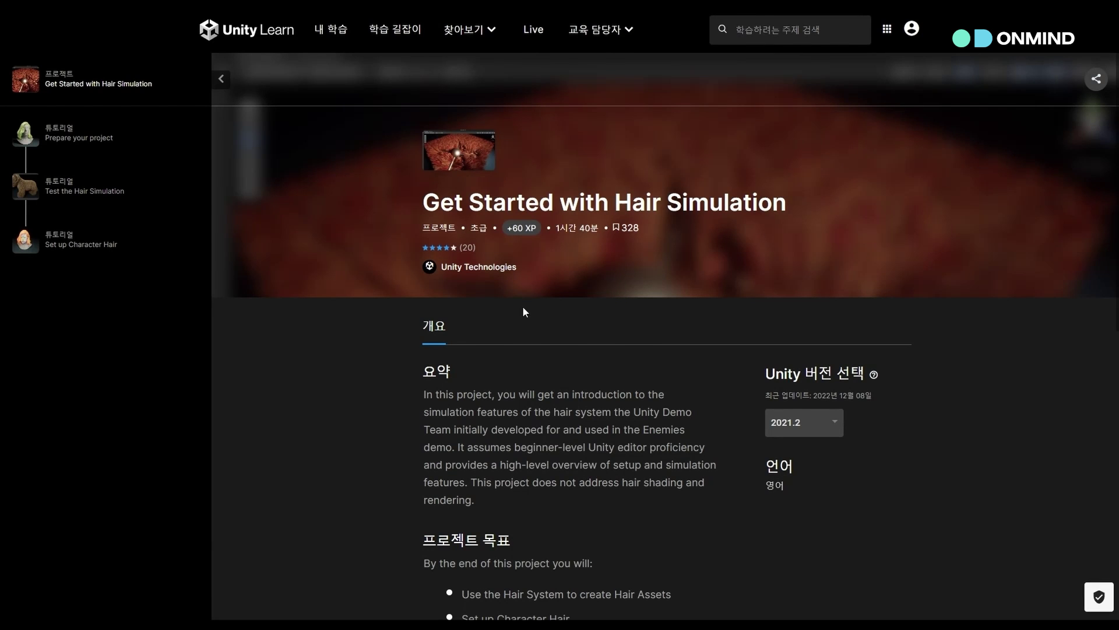
Switch to Unity Learn and read the Get Started with Hair Simulation project, including Prepare your project and Test the Hair Simulation.
scroll(525, 159, "down", 7)
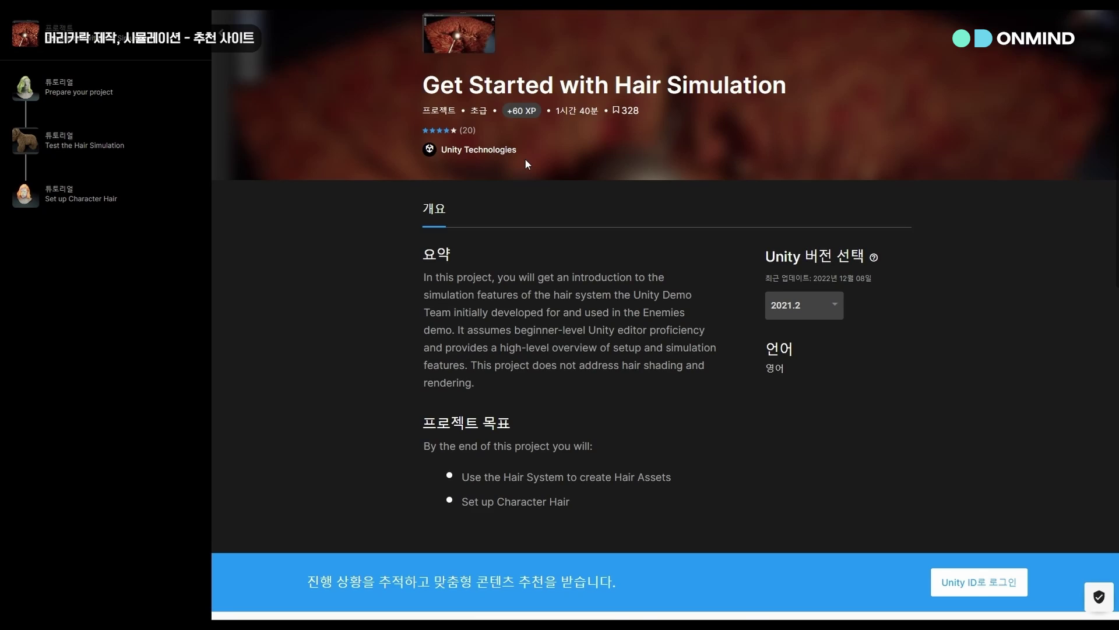
scroll(524, 167, "down", 6)
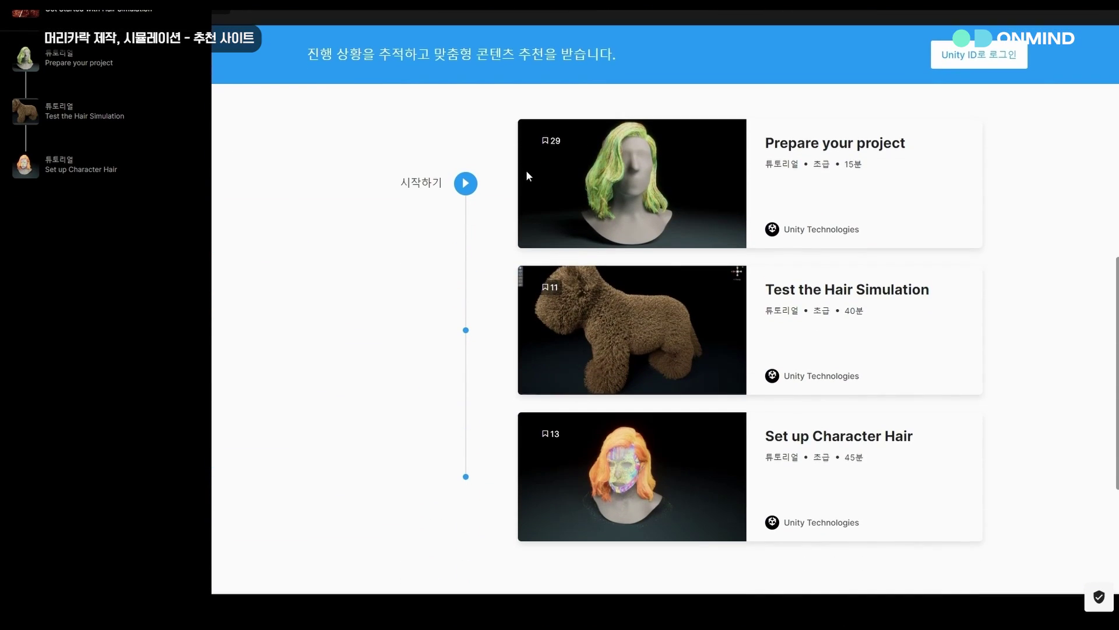
scroll(688, 246, "up", 1)
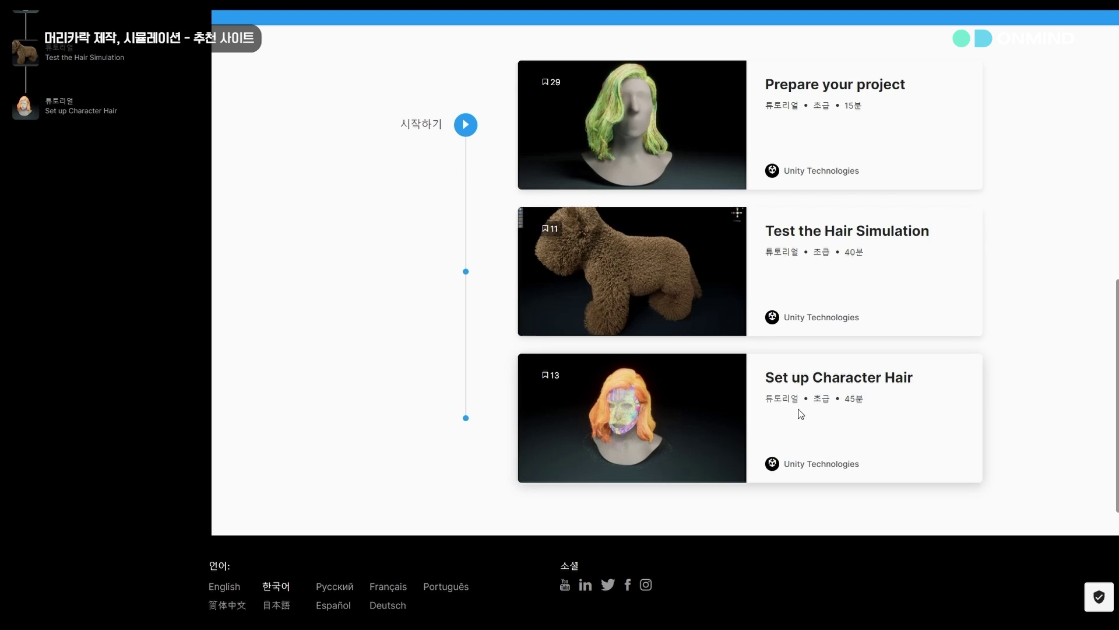
left_click(741, 105)
scroll(712, 225, "down", 3)
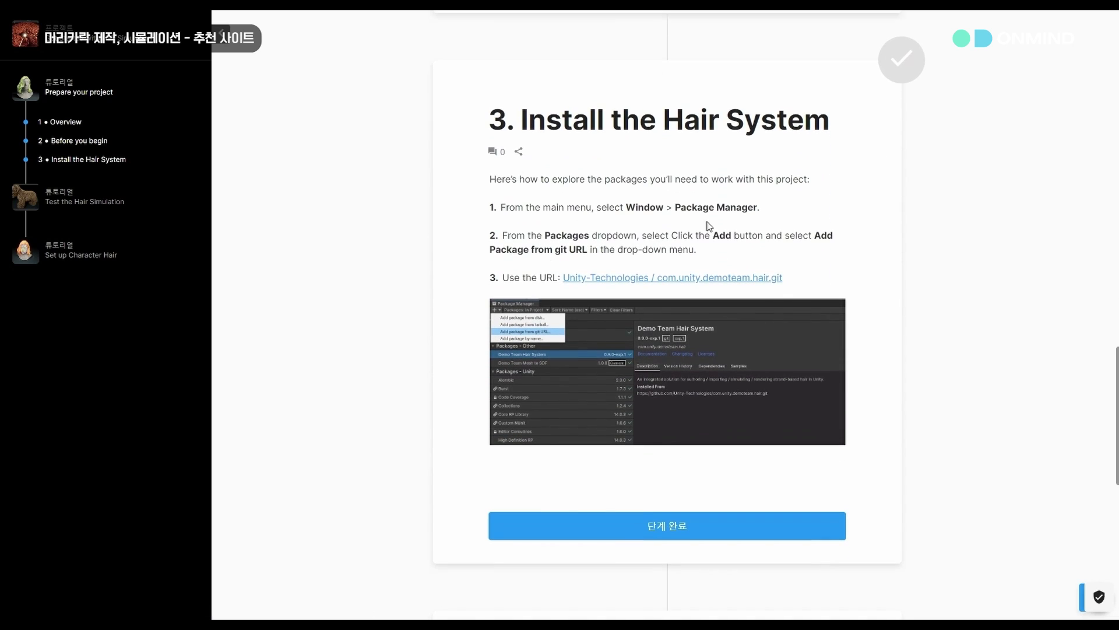
scroll(709, 226, "down", 6)
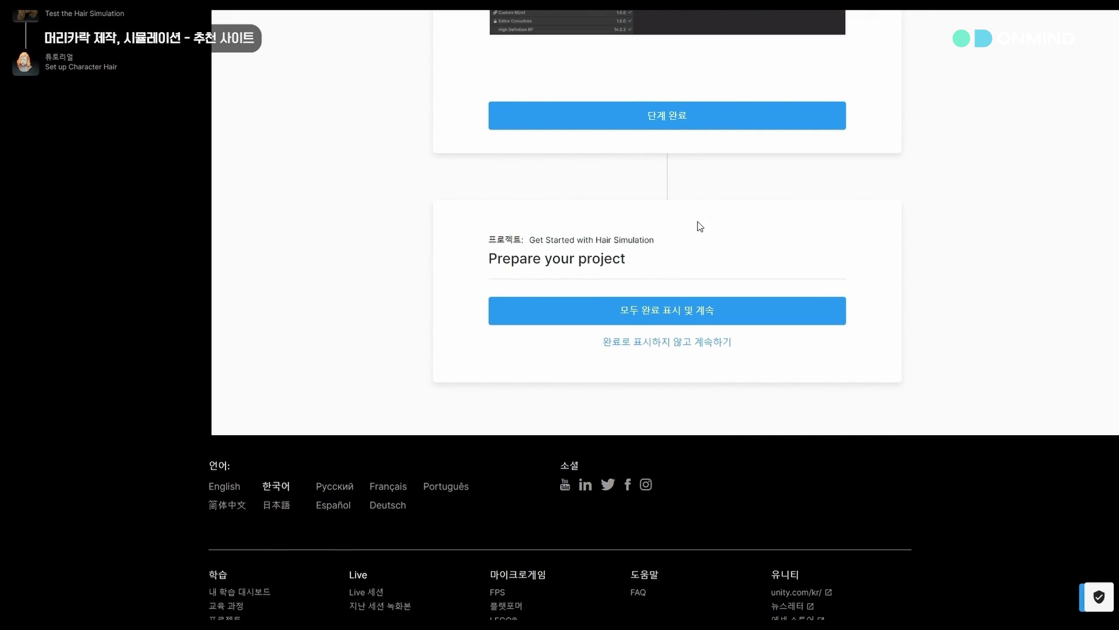
scroll(688, 233, "up", 2)
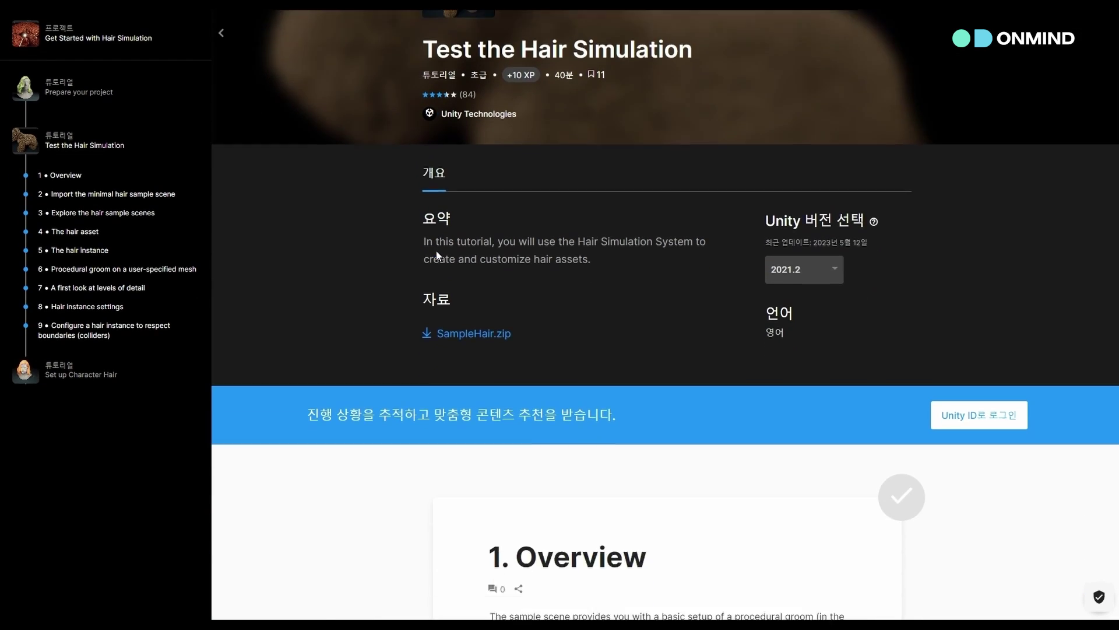
scroll(438, 257, "down", 20)
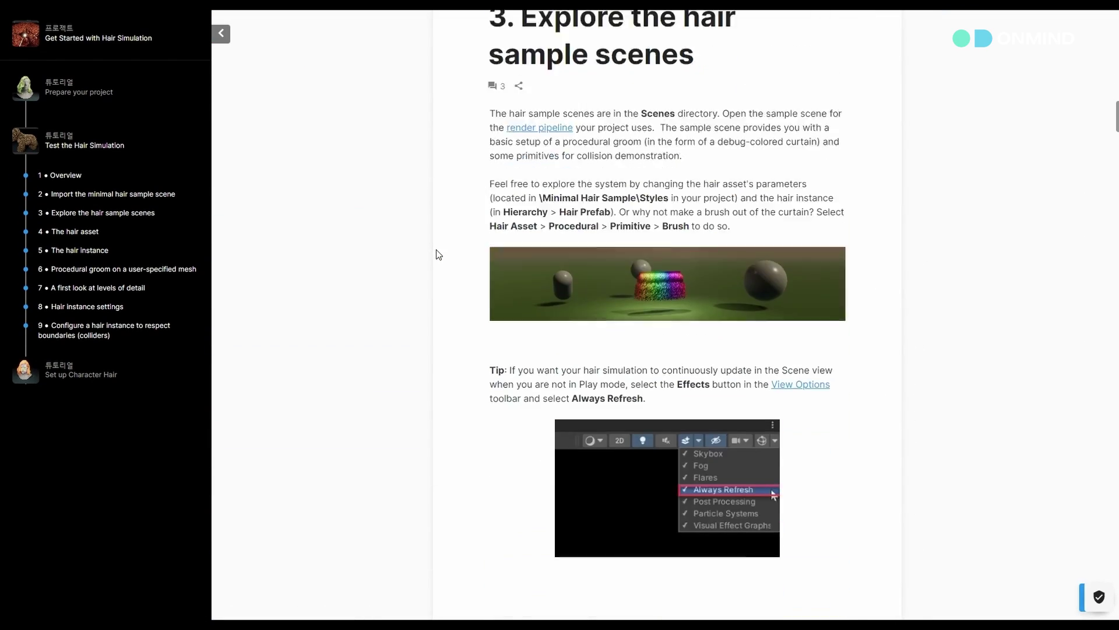